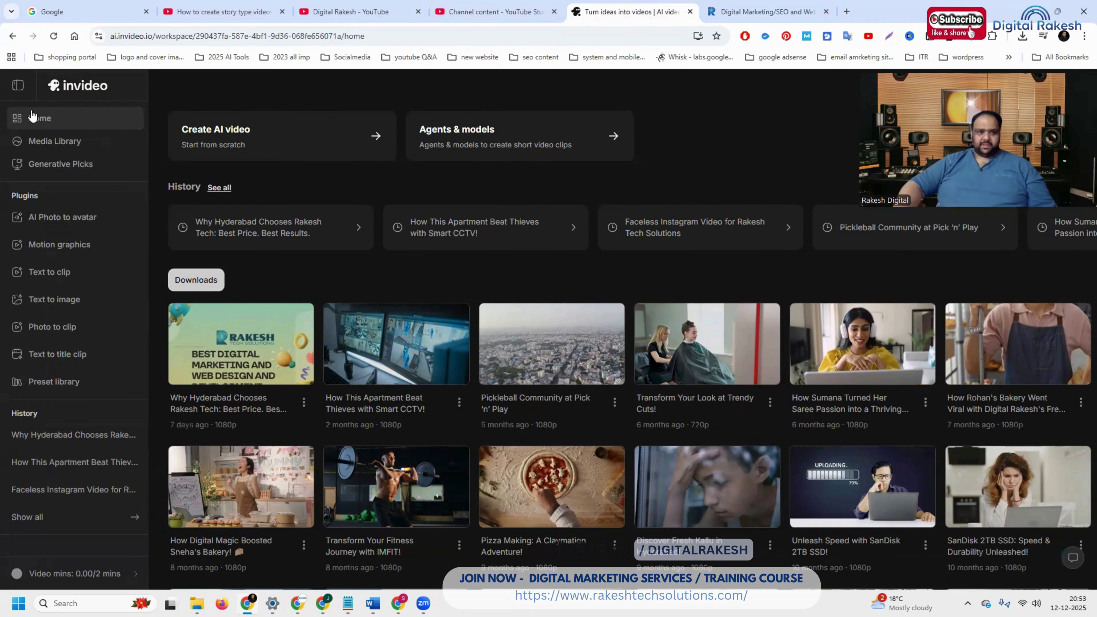
Start a new AI video and open the Script to video workflow for faceless videos.
{"action": "left_click", "coordinate": [284, 136]}
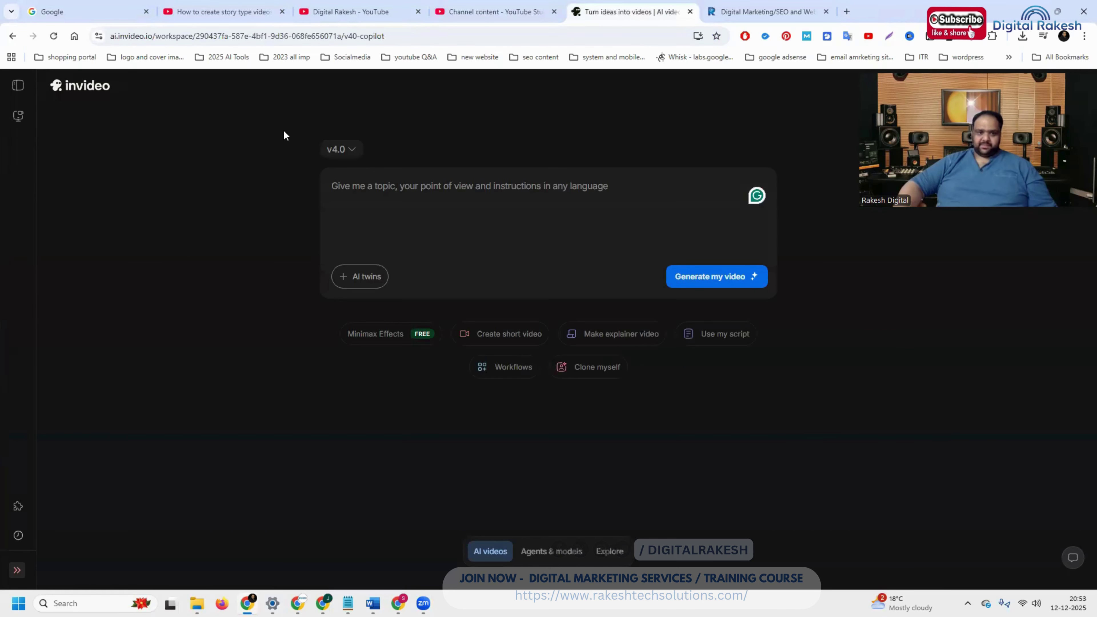
{"action": "left_click", "coordinate": [350, 150]}
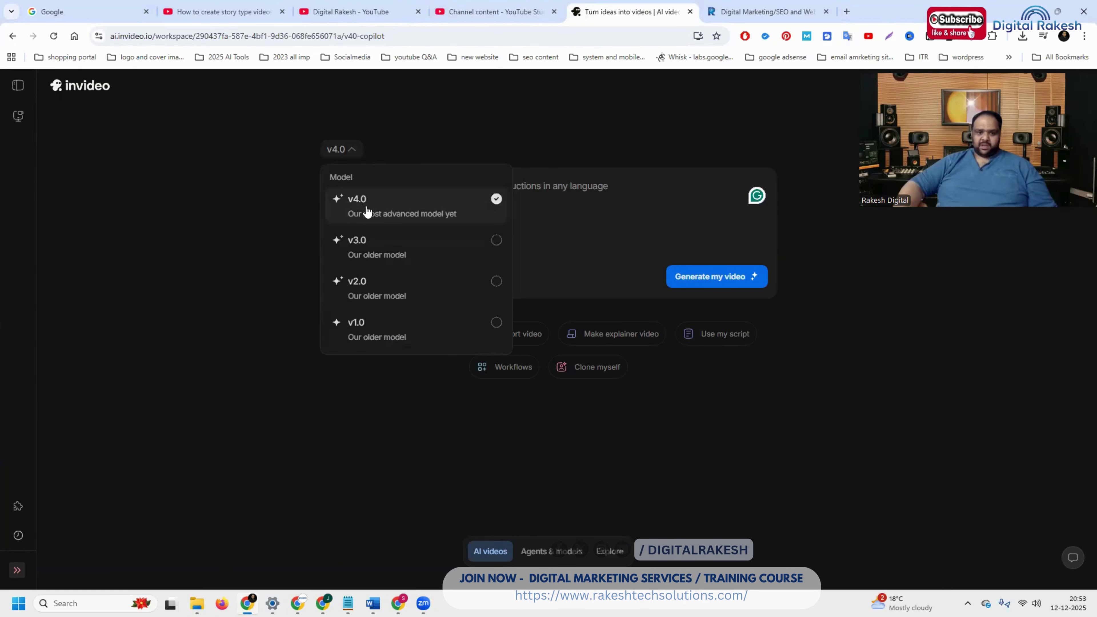
{"action": "left_click", "coordinate": [442, 136]}
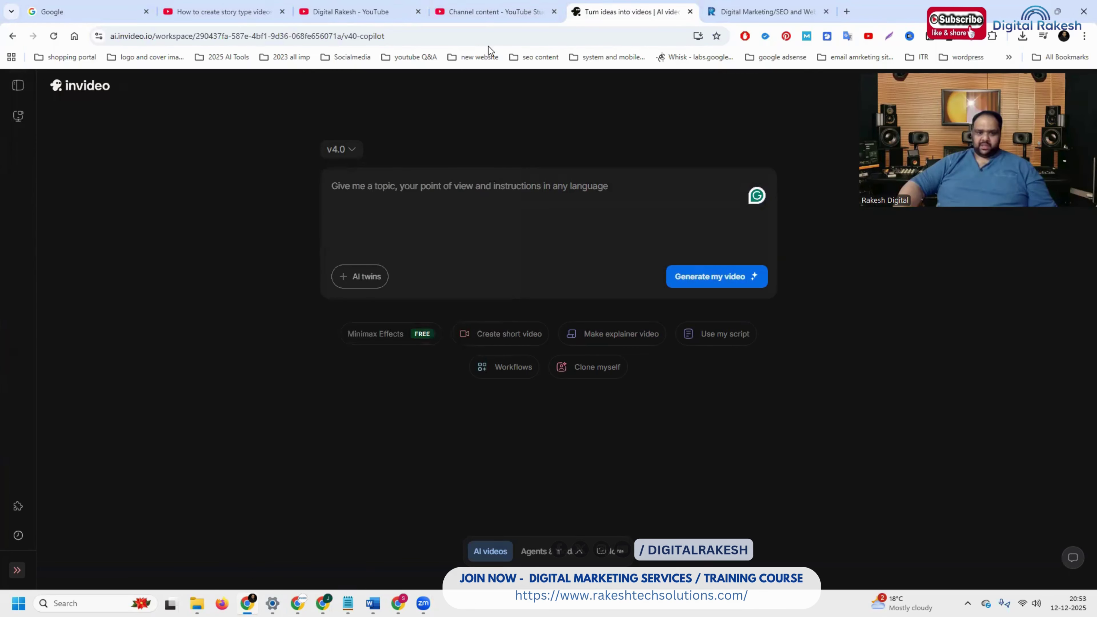
{"action": "left_click", "coordinate": [506, 368]}
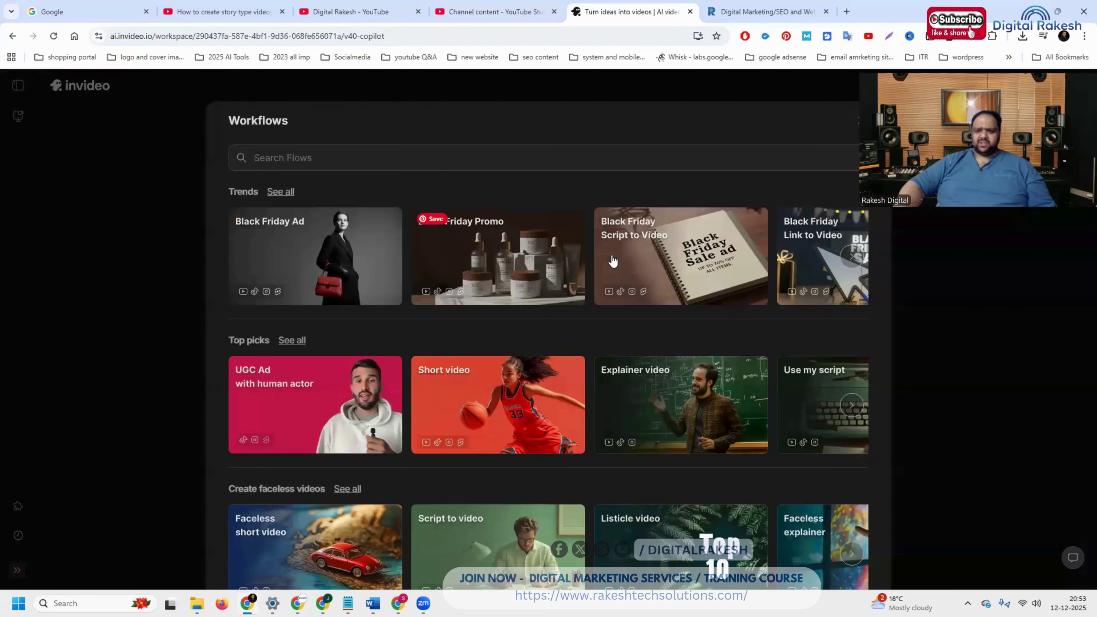
{"action": "scroll", "coordinate": [617, 255], "scroll_direction": "down", "scroll_amount": 5}
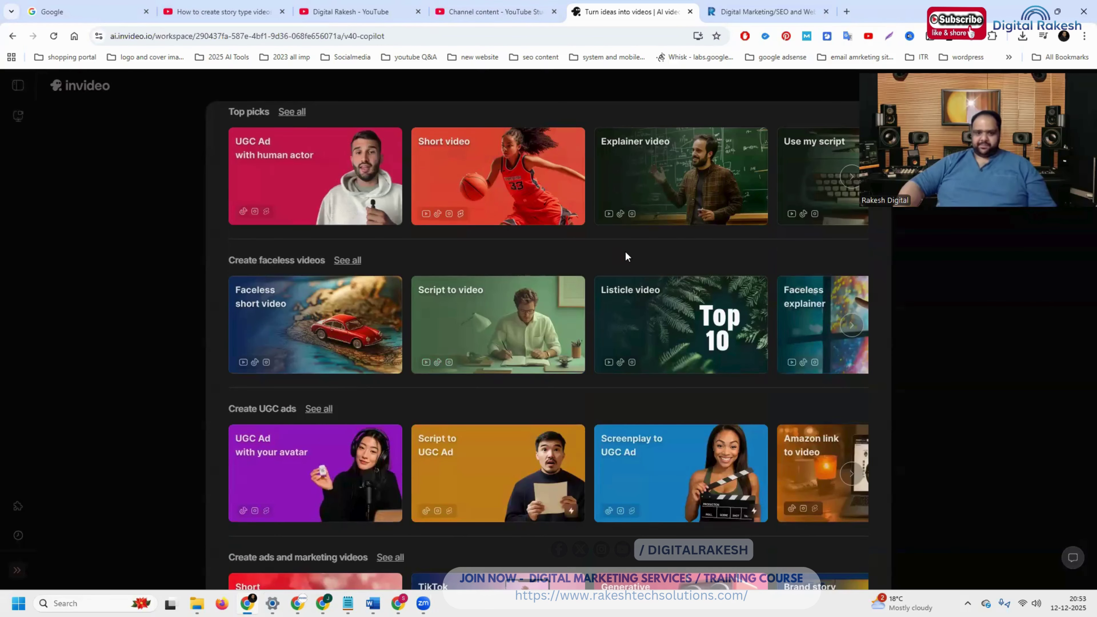
{"action": "left_click", "coordinate": [473, 324]}
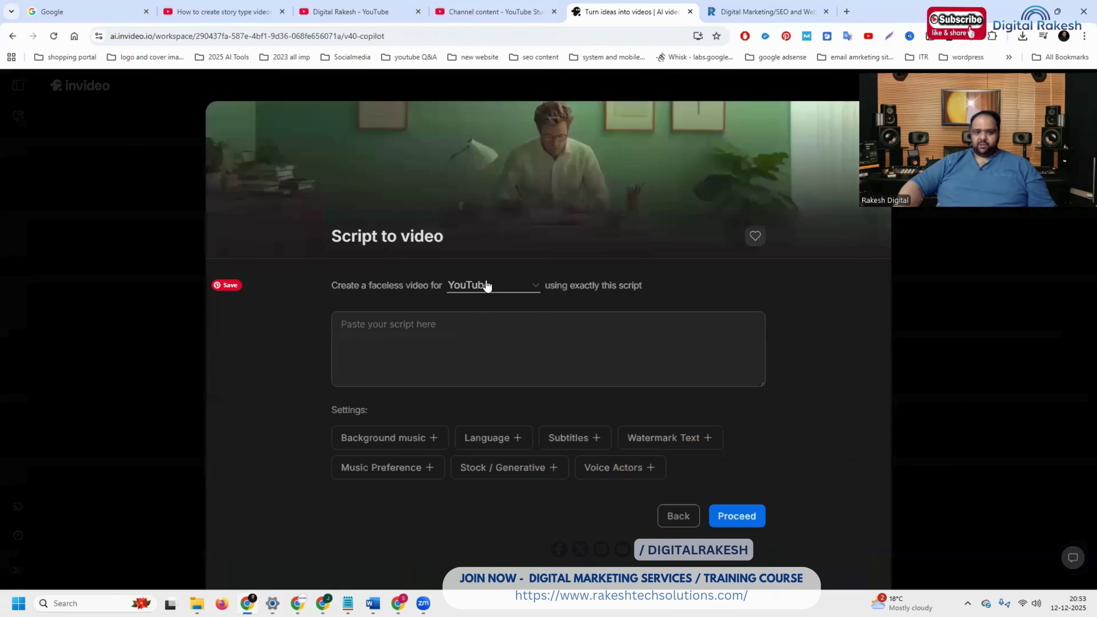
Set the platform to Instagram, paste the Rakesh Tech Solutions script and generate the faceless video.
{"action": "left_click", "coordinate": [485, 285]}
{"action": "left_click", "coordinate": [479, 347]}
{"action": "left_click", "coordinate": [480, 344]}
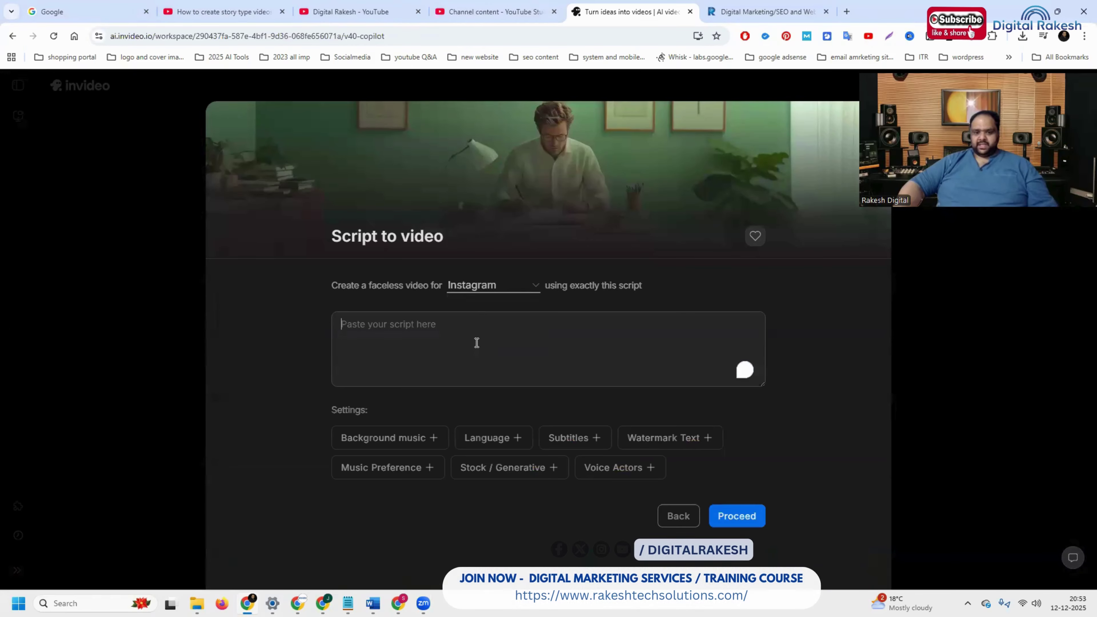
{"action": "key", "text": "ctrl+v"}
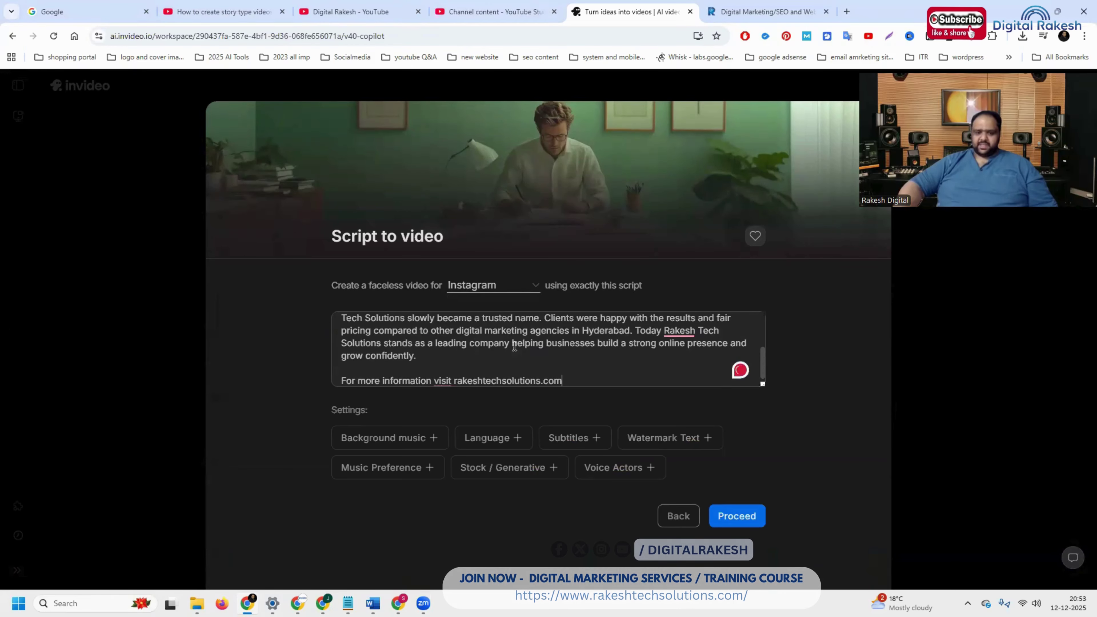
{"action": "left_click", "coordinate": [744, 516]}
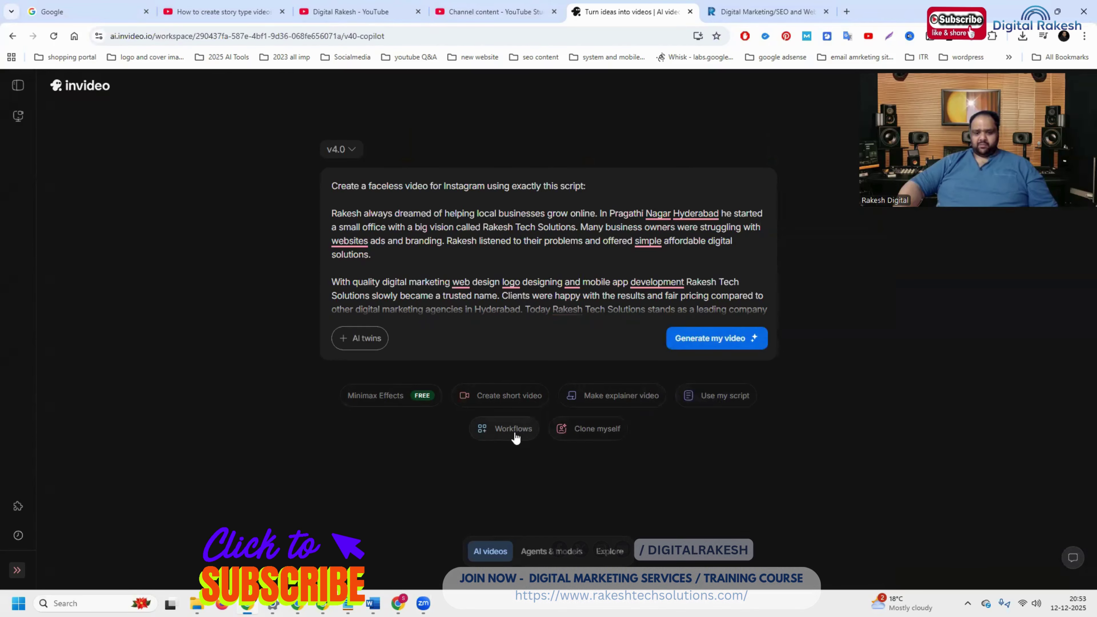
{"action": "left_click", "coordinate": [688, 346]}
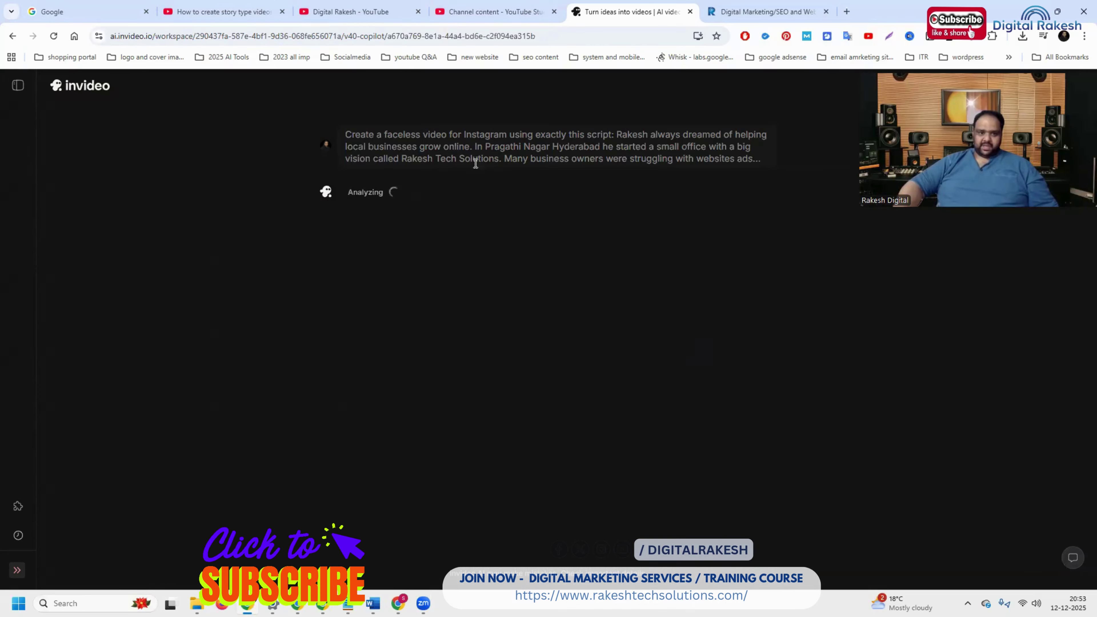
Find Vizard AI in a new browser tab, go to its workspace and open the Idea to video app.
{"action": "left_click", "coordinate": [846, 13]}
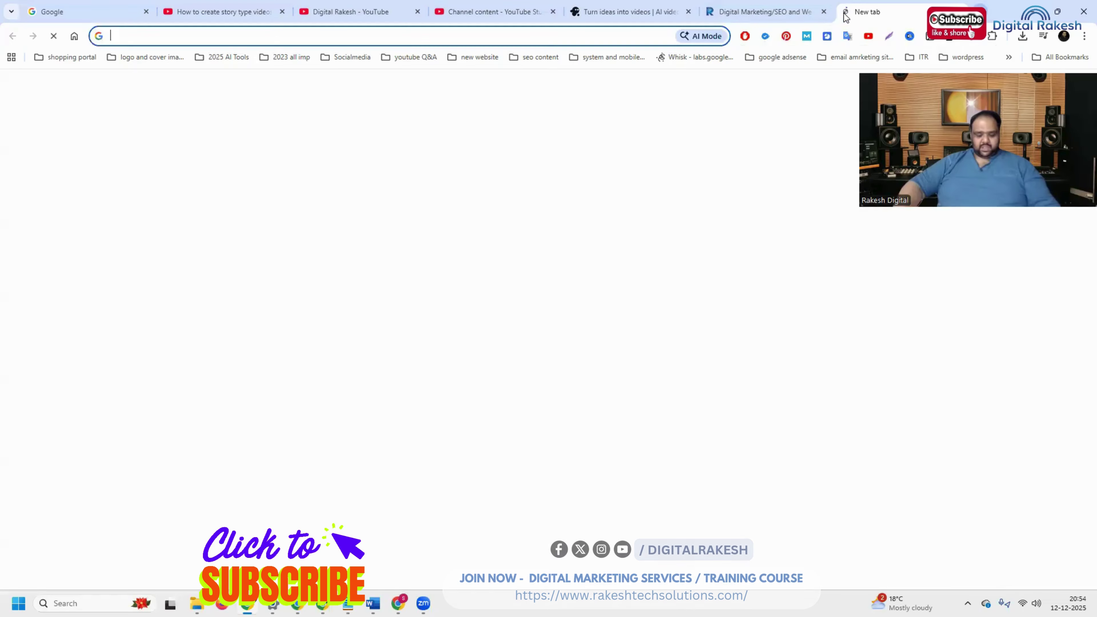
{"action": "type", "text": "viza"}
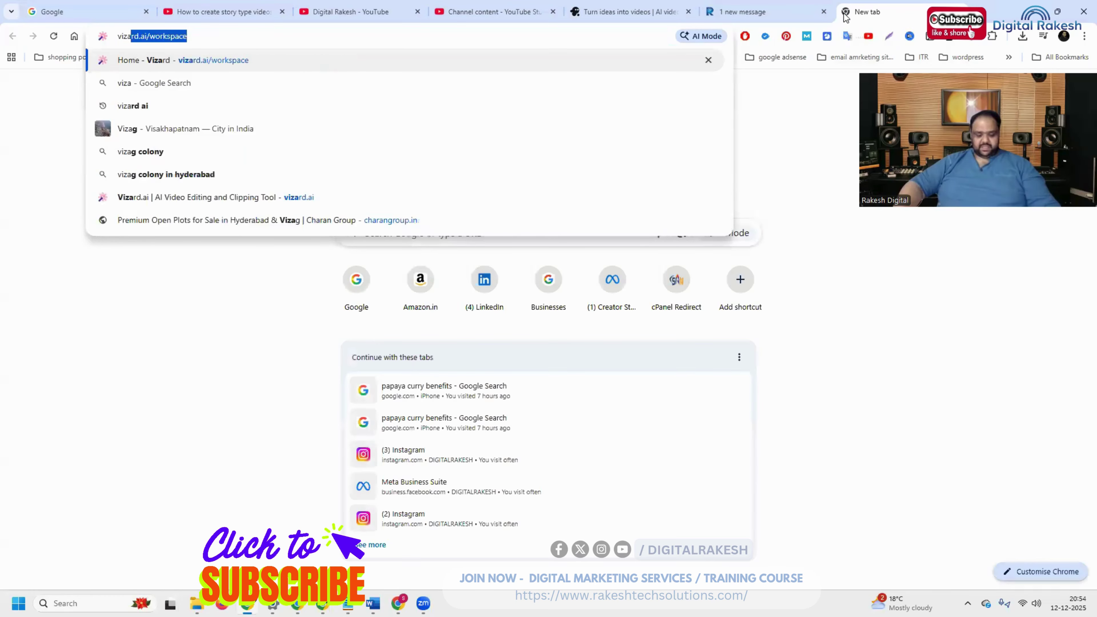
{"action": "type", "text": "rd ai"}
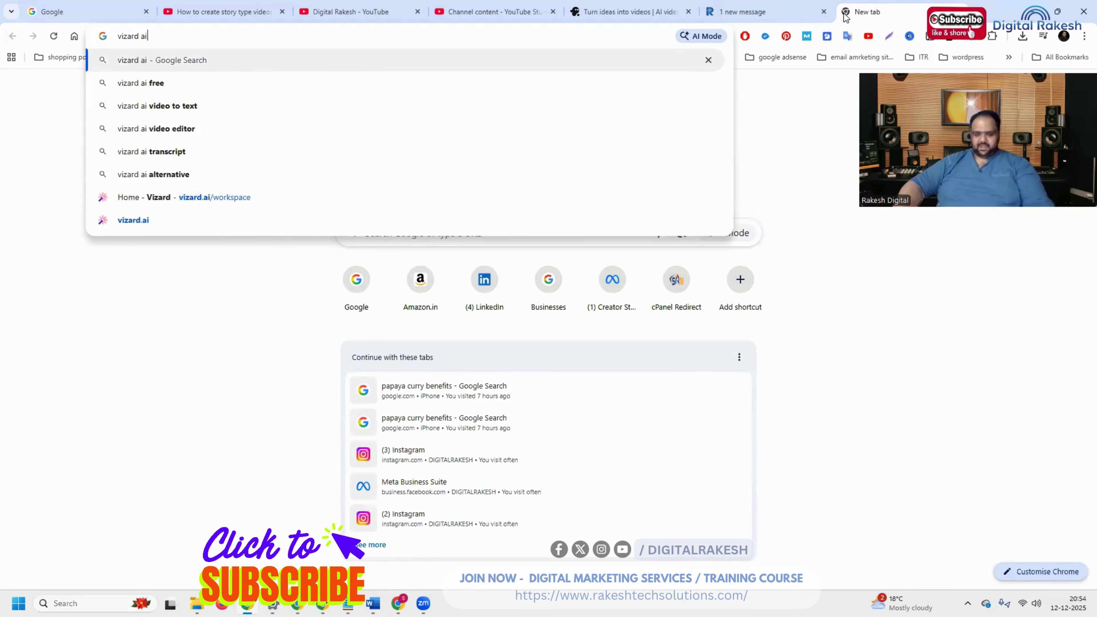
{"action": "key", "text": "Return"}
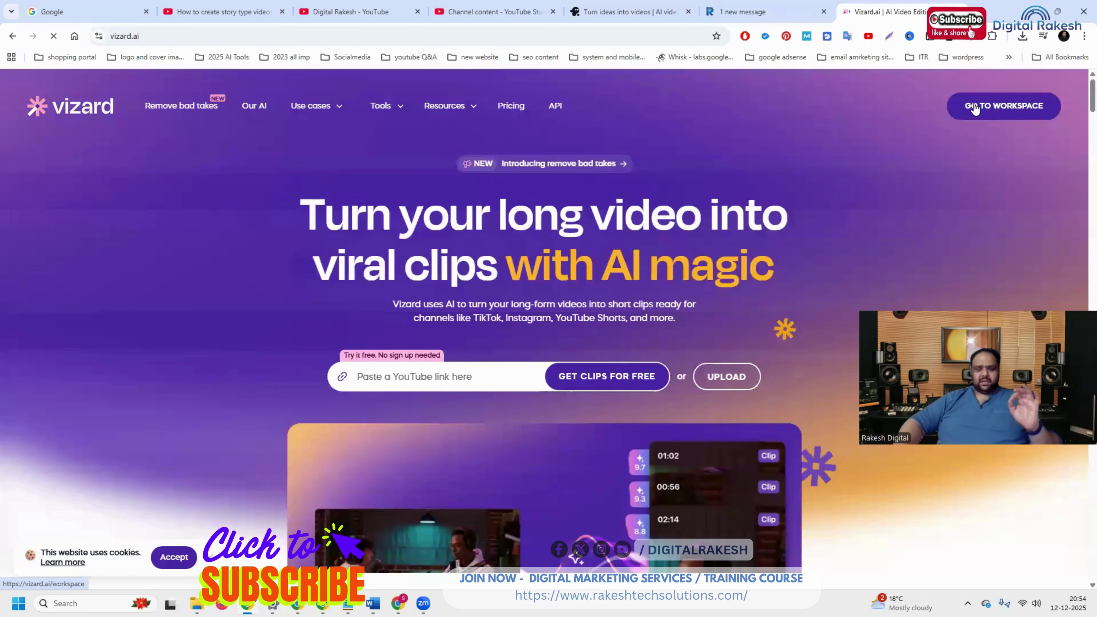
{"action": "left_click", "coordinate": [974, 106]}
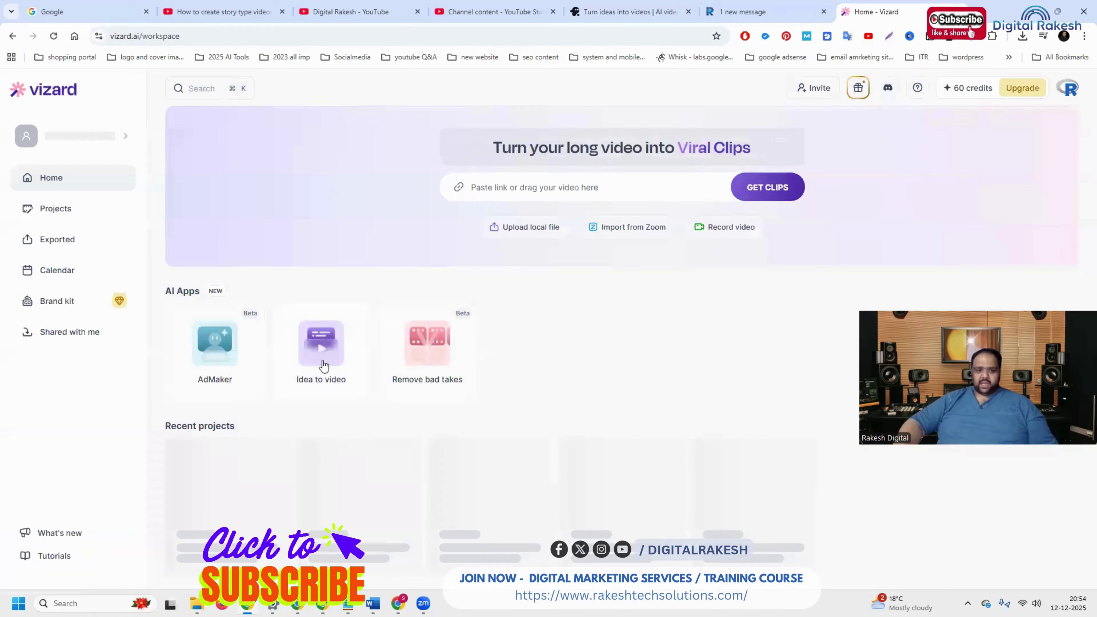
{"action": "left_click", "coordinate": [322, 351]}
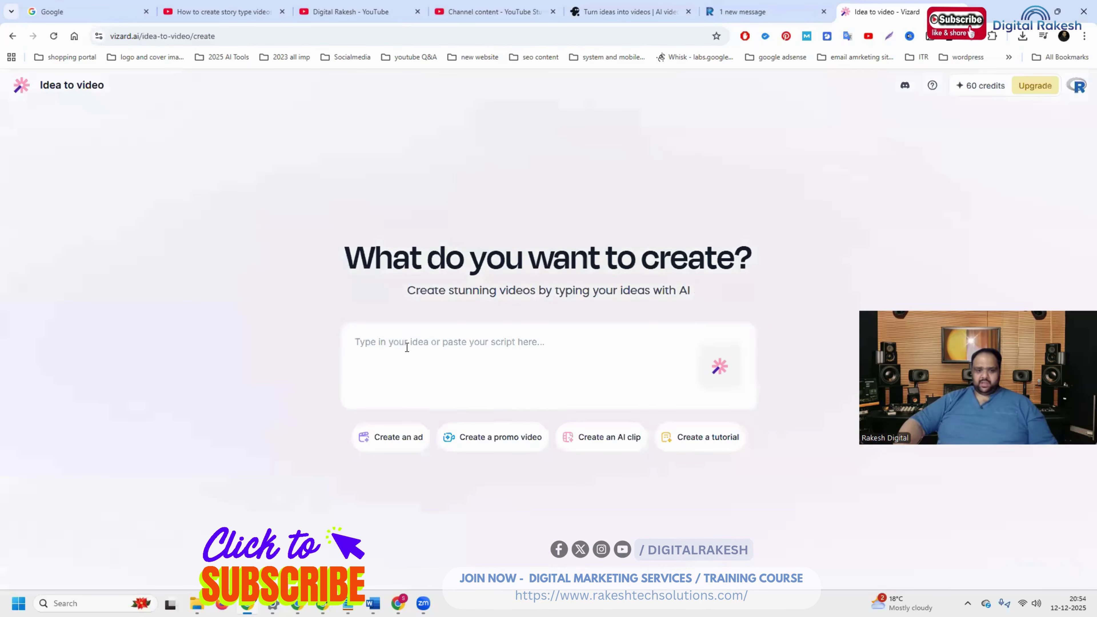
Generate a video from the prompt "Create an ad about" followed by the pasted company script, and check the invideo generation progress.
{"action": "left_click", "coordinate": [404, 345]}
{"action": "key", "text": "ctrl+v"}
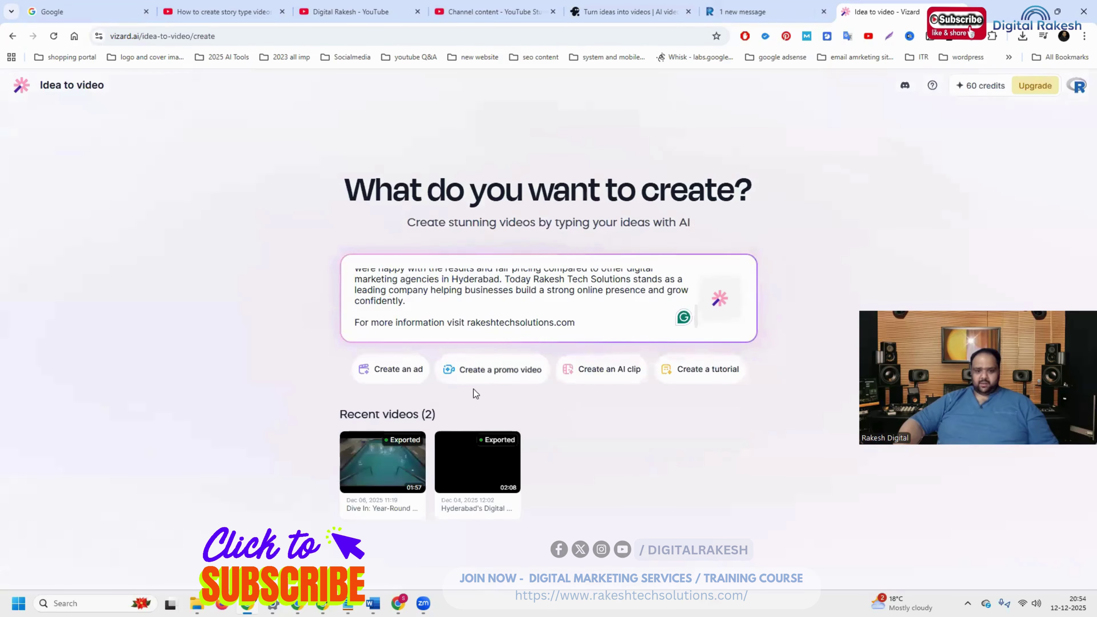
{"action": "left_click", "coordinate": [398, 369]}
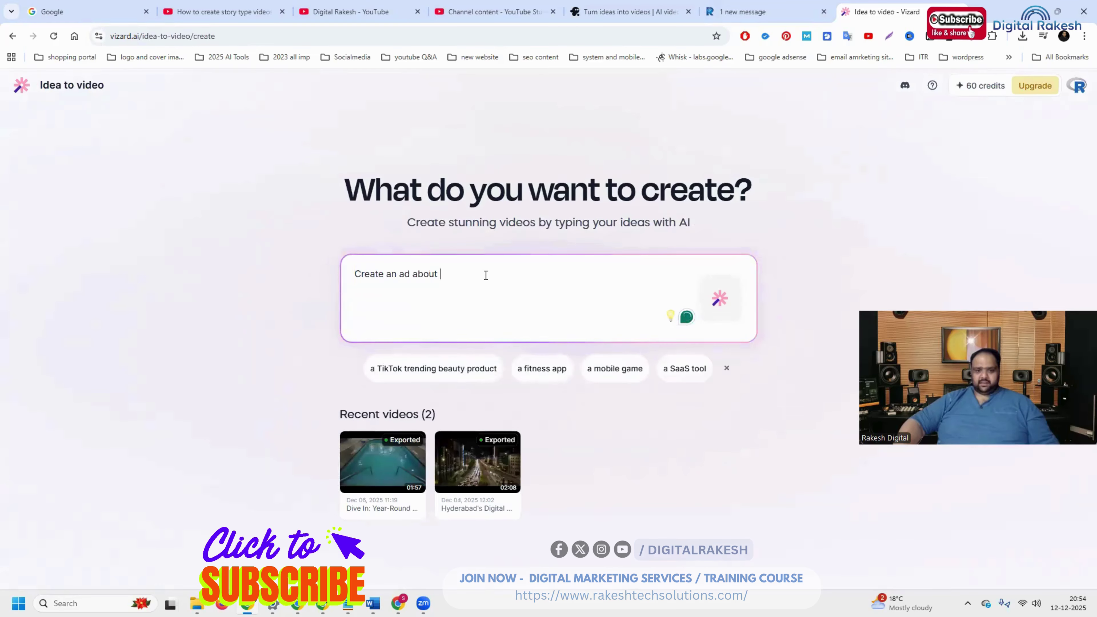
{"action": "key", "text": "ctrl+v"}
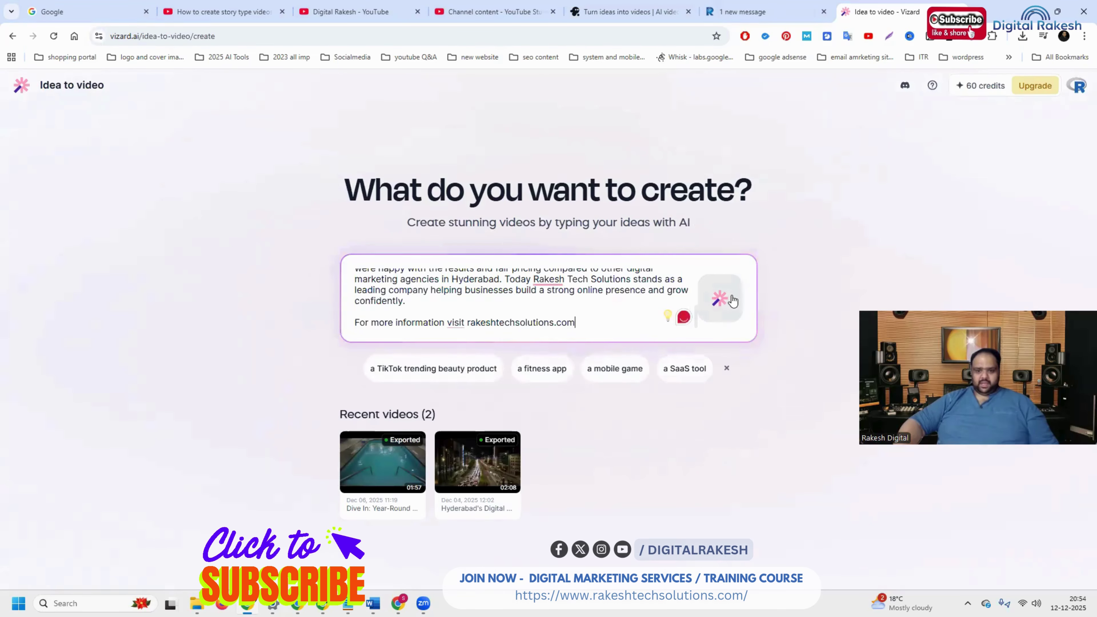
{"action": "left_click", "coordinate": [733, 301]}
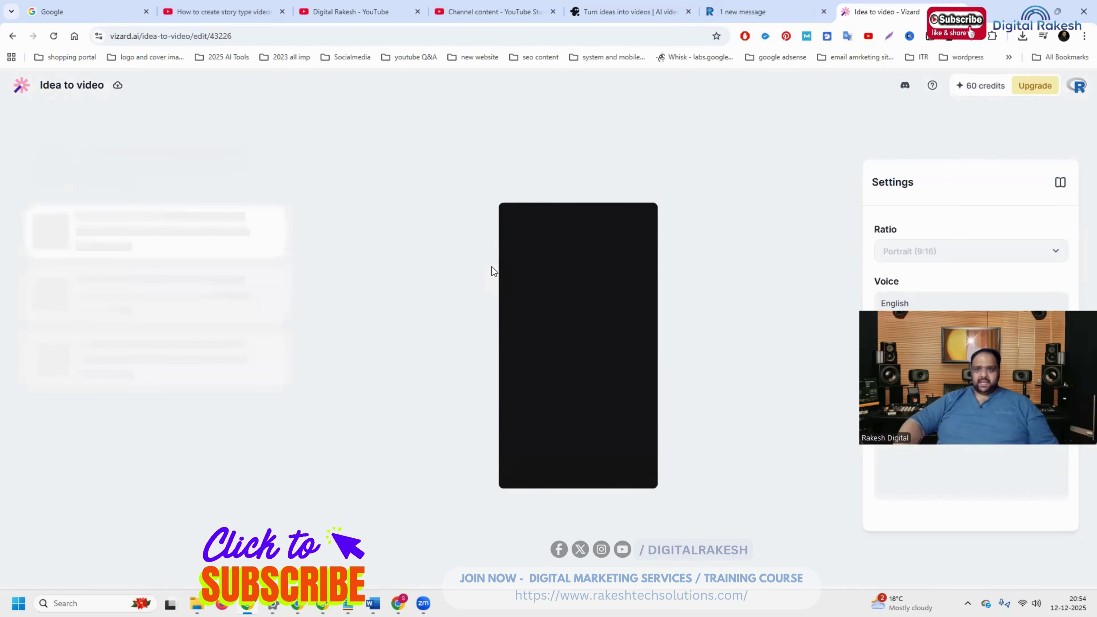
{"action": "left_click", "coordinate": [619, 9]}
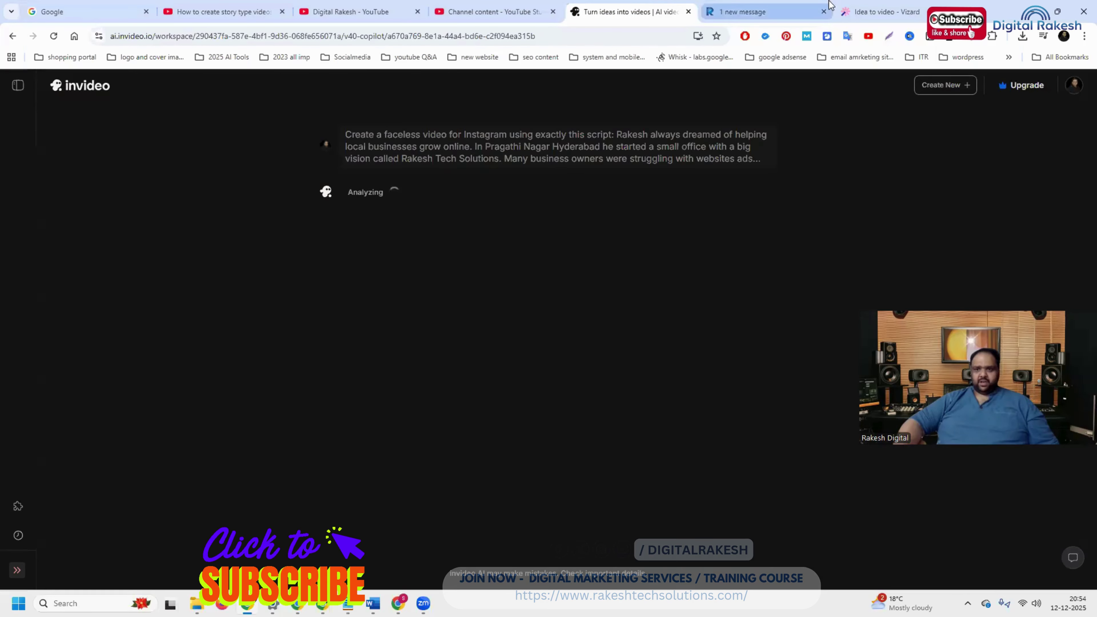
{"action": "left_click", "coordinate": [865, 6]}
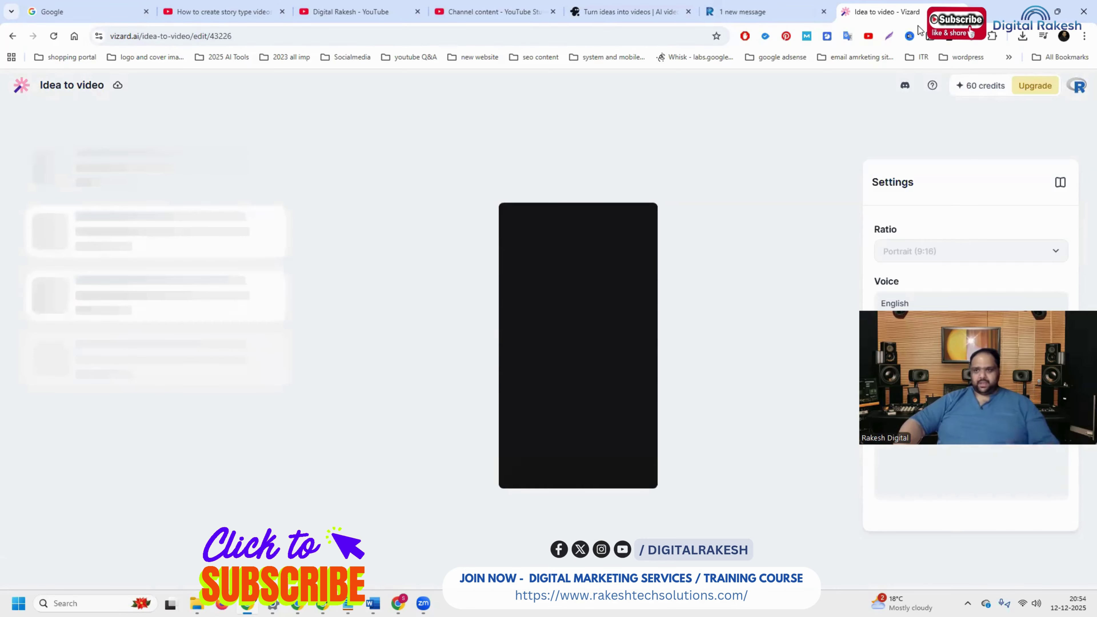
Open 123apps.com in a new browser tab and go to its Remove Logo from Video tool.
{"action": "key", "text": "ctrl+t"}
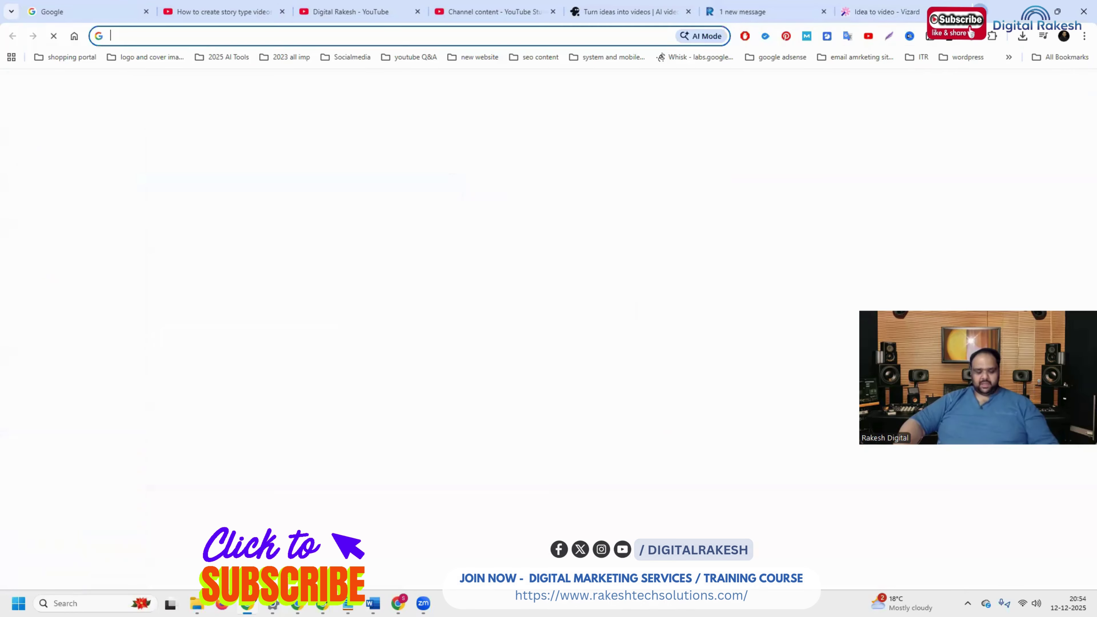
{"action": "type", "text": "123apps.com"}
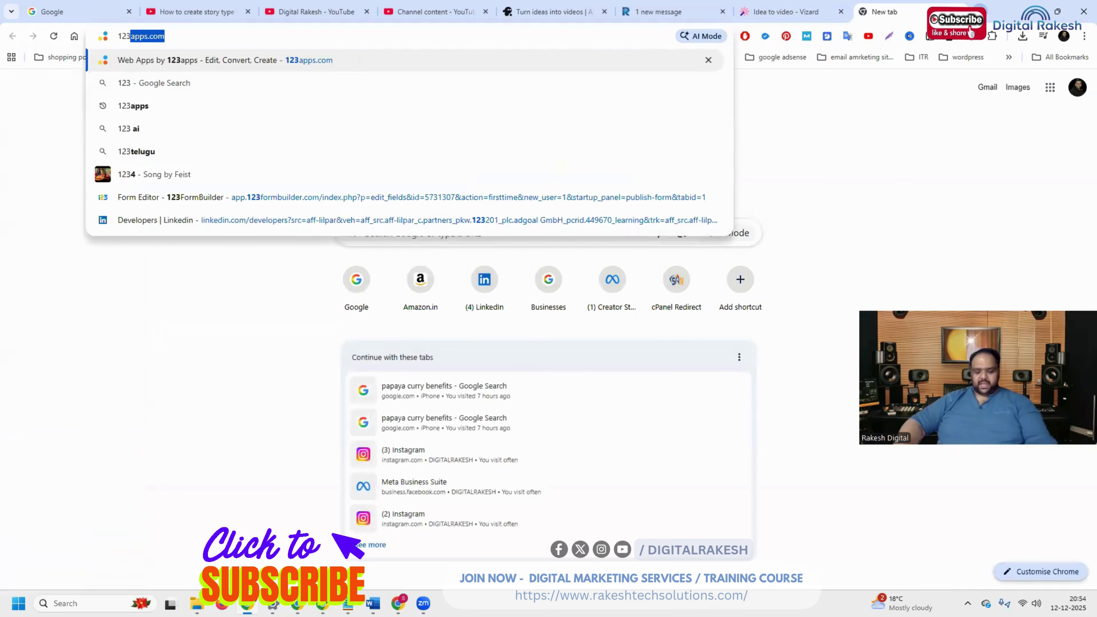
{"action": "key", "text": "Return"}
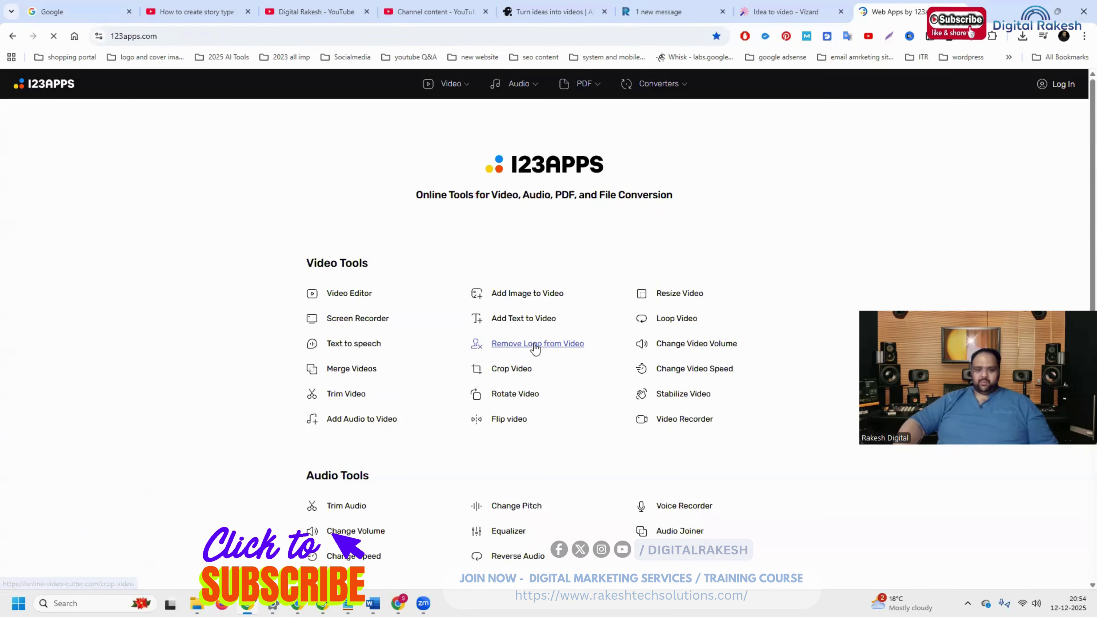
{"action": "left_click", "coordinate": [534, 343]}
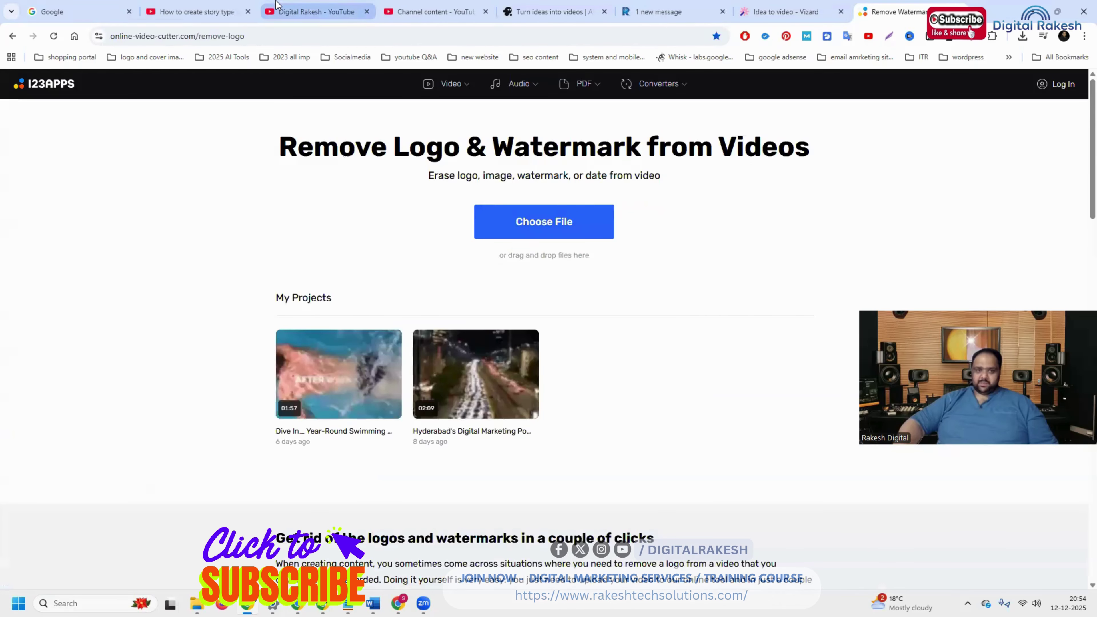
View the Digital Rakesh YouTube video list, and compare the generation progress of the invideo and Vizard videos.
{"action": "left_click", "coordinate": [318, 12]}
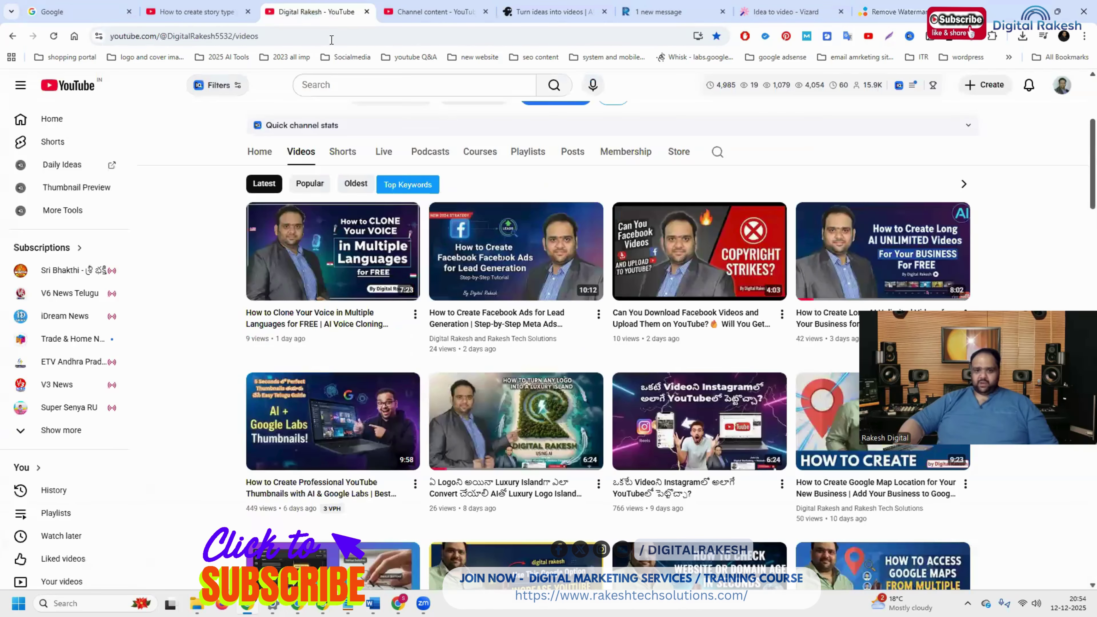
{"action": "left_click", "coordinate": [900, 7]}
{"action": "left_click", "coordinate": [776, 7]}
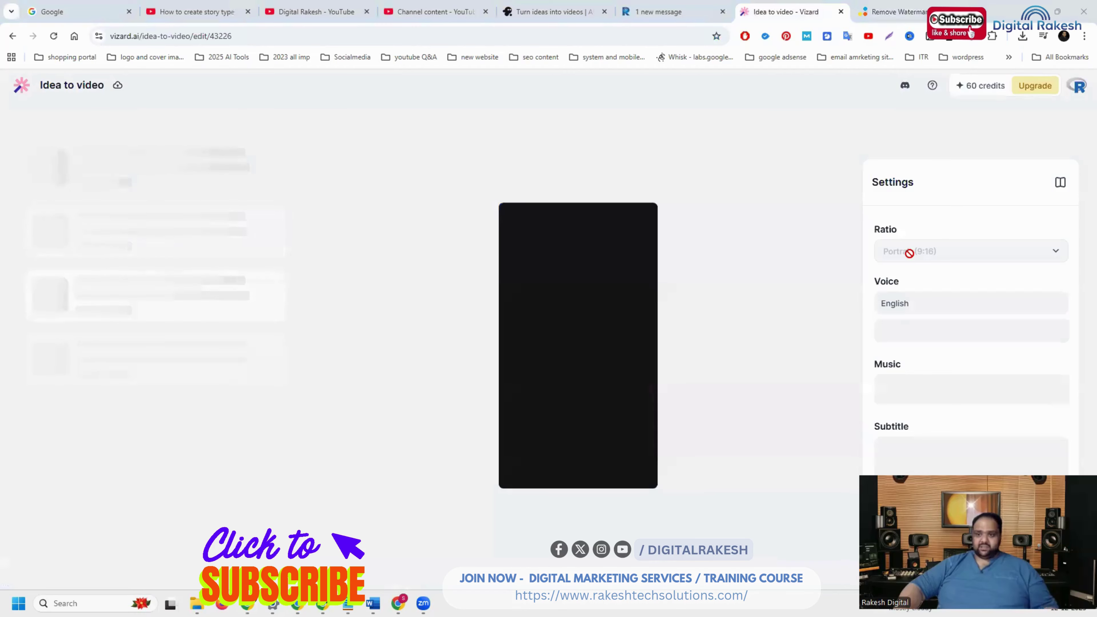
{"action": "left_click", "coordinate": [528, 6]}
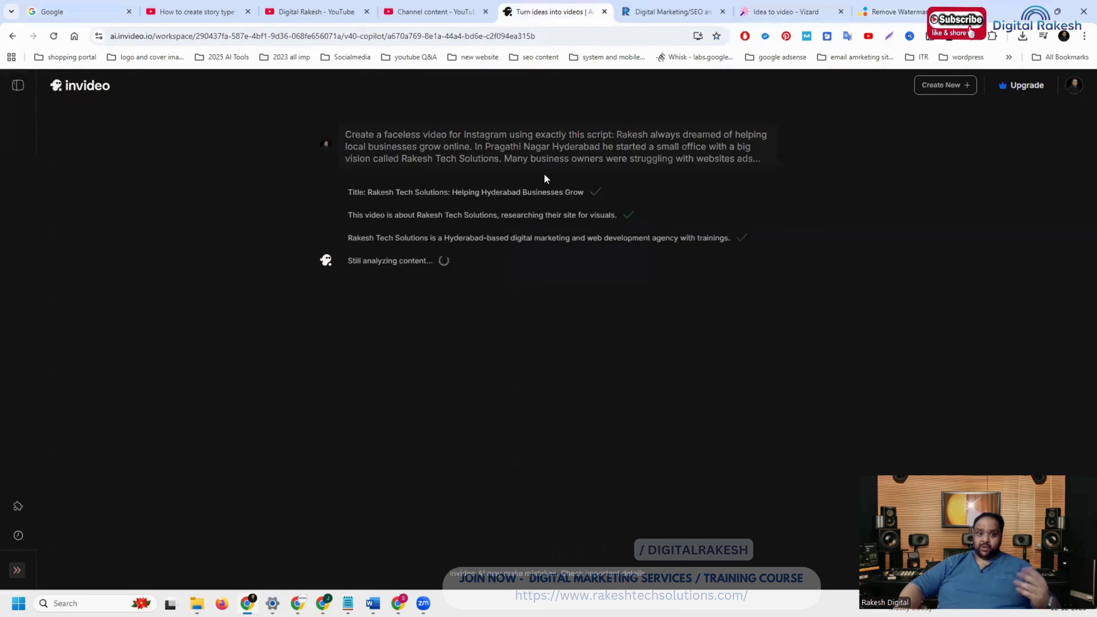
{"action": "left_click", "coordinate": [780, 13]}
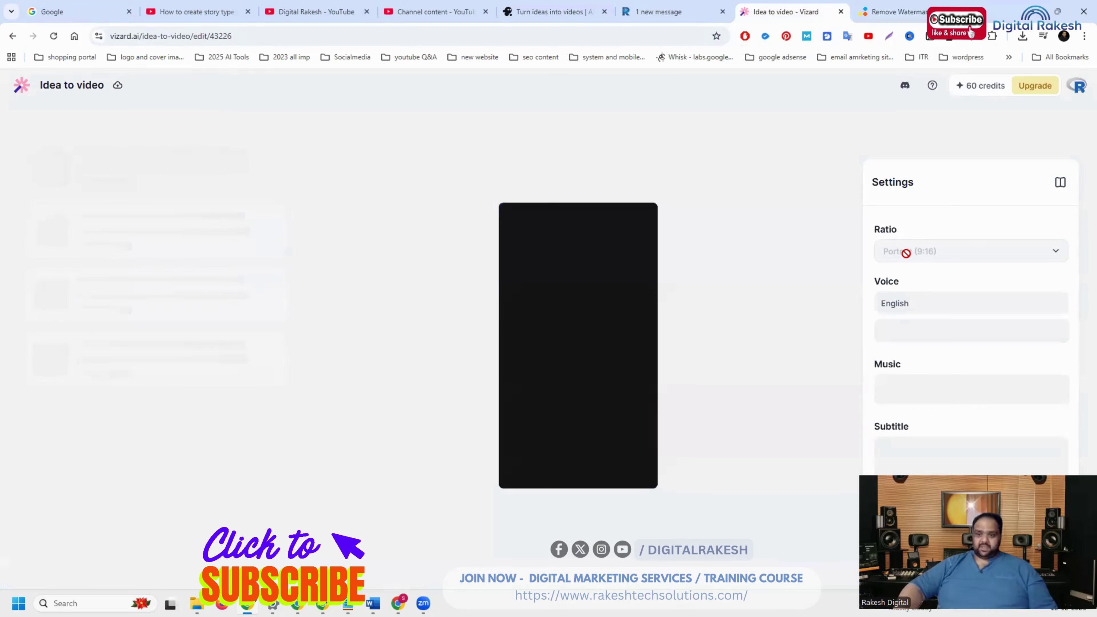
{"action": "left_click", "coordinate": [574, 7]}
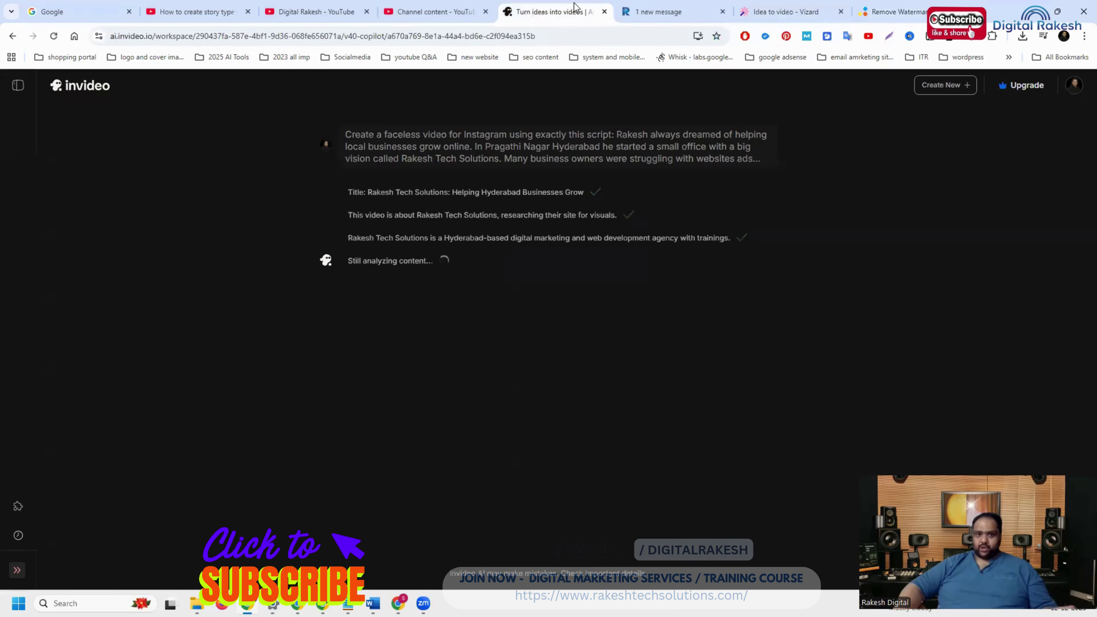
{"action": "left_click", "coordinate": [781, 12]}
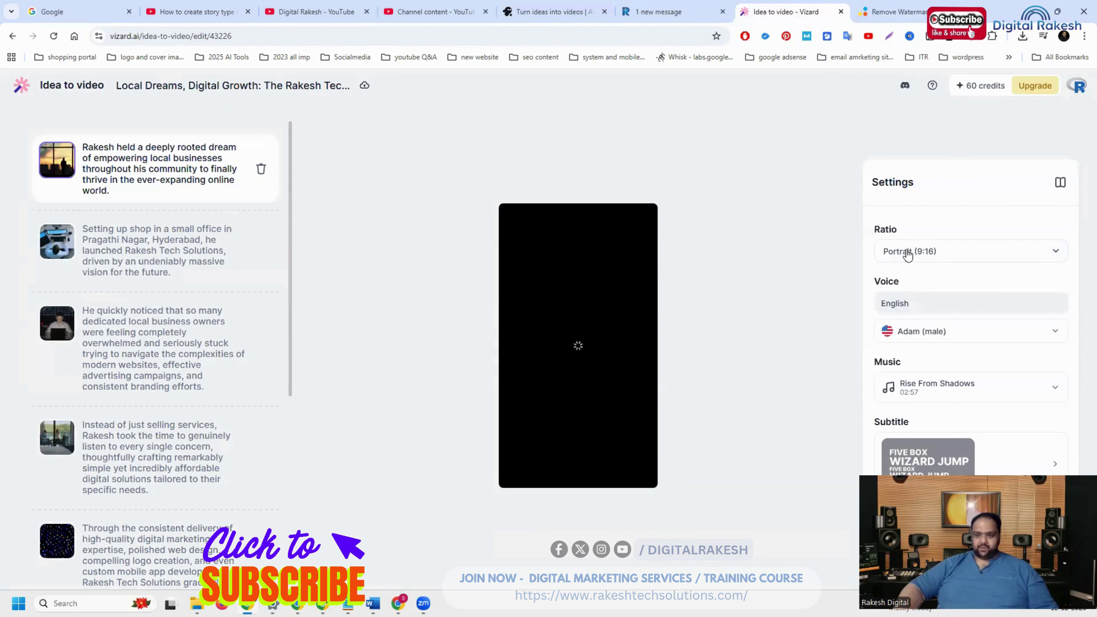
Set the Vizard video's ratio to Landscape (16:9) and its voice to Samara (female).
{"action": "left_click", "coordinate": [907, 251]}
{"action": "left_click", "coordinate": [911, 307]}
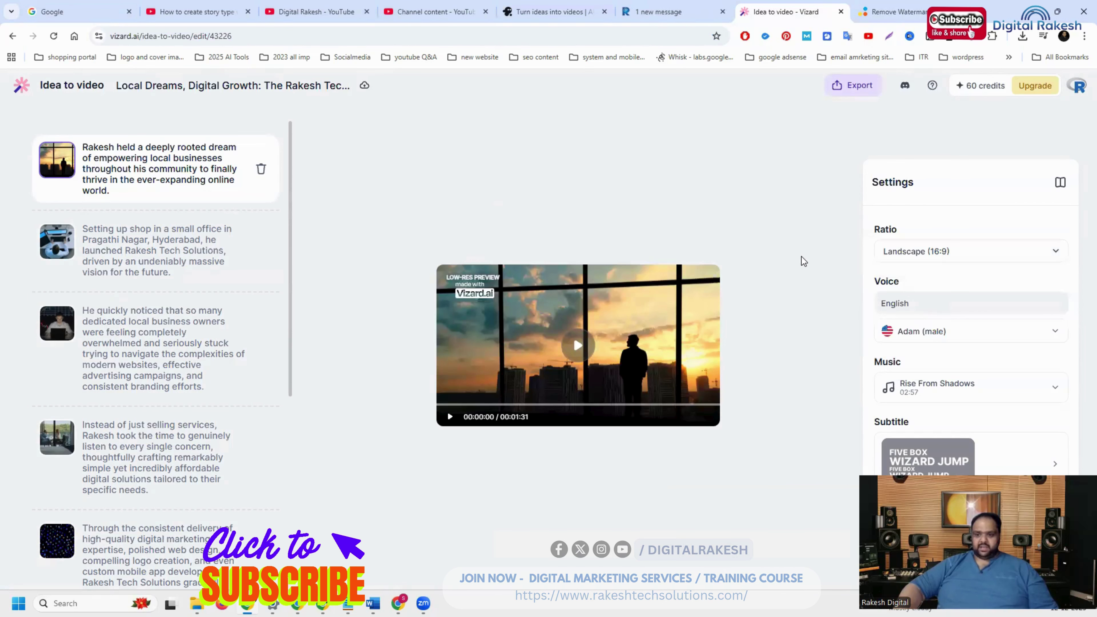
{"action": "left_click", "coordinate": [907, 332]}
{"action": "left_click", "coordinate": [910, 393]}
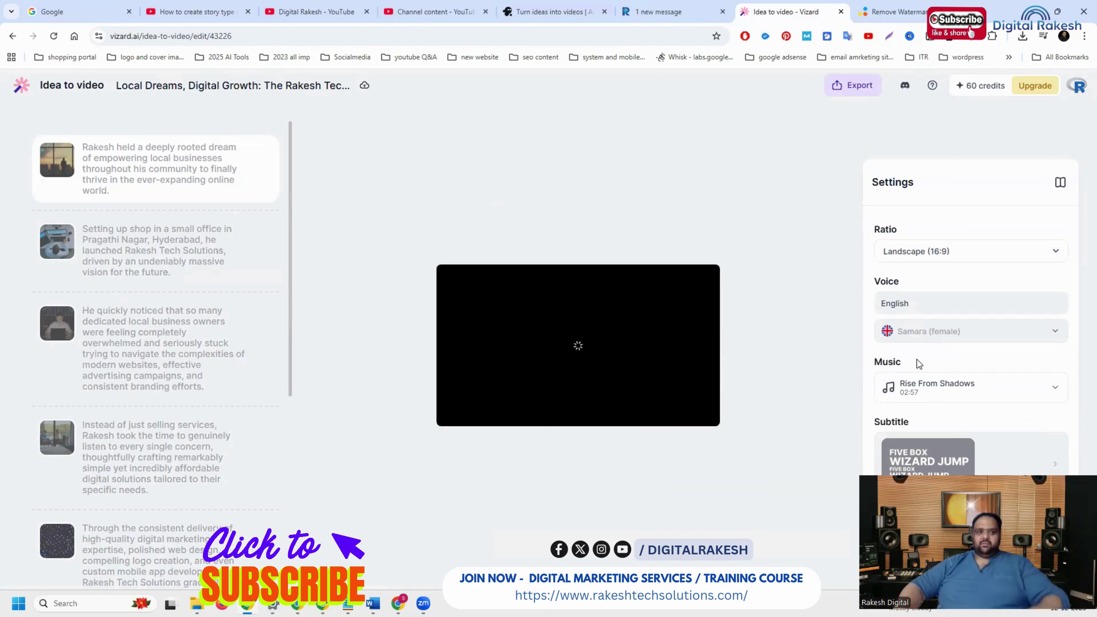
Check the invideo generation progress, and export the landscape Vizard video with the Samara voice.
{"action": "left_click", "coordinate": [545, 13]}
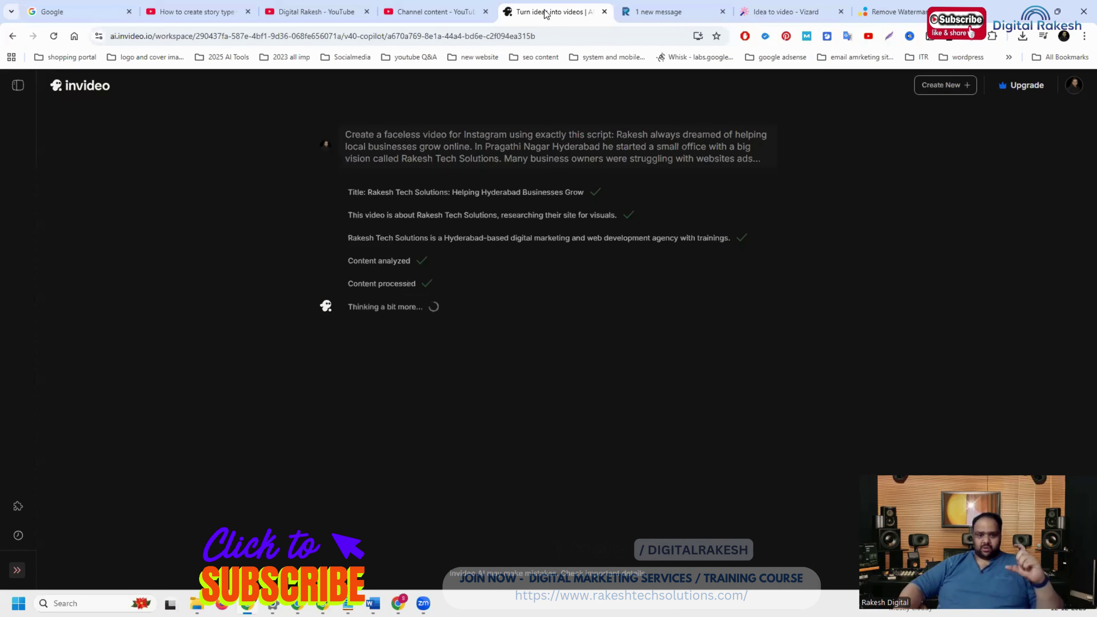
{"action": "left_click", "coordinate": [779, 6]}
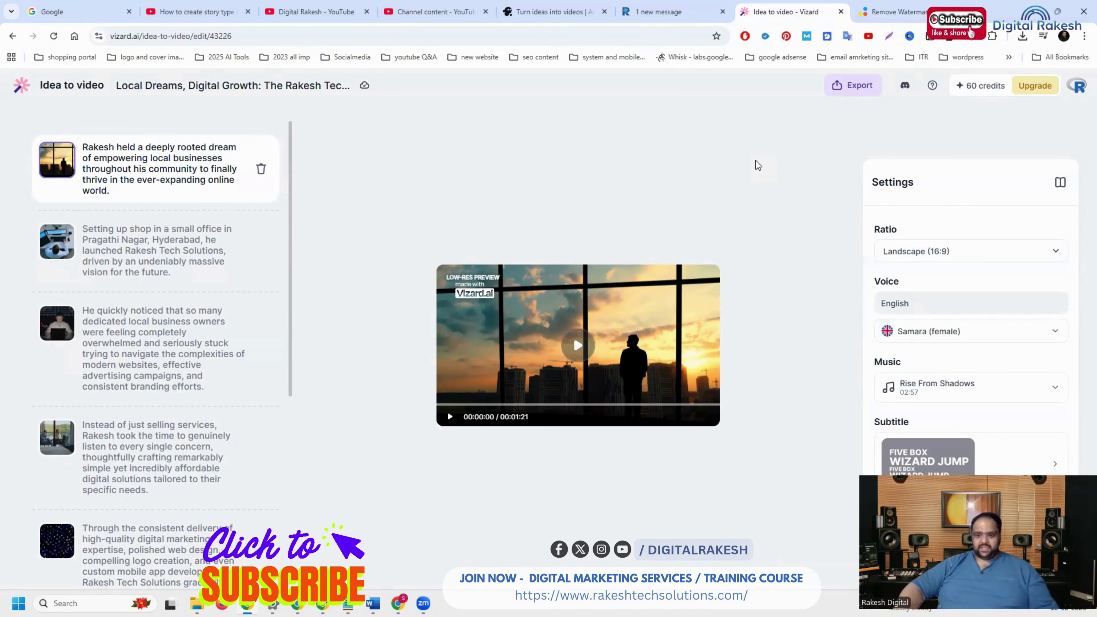
{"action": "left_click", "coordinate": [842, 86]}
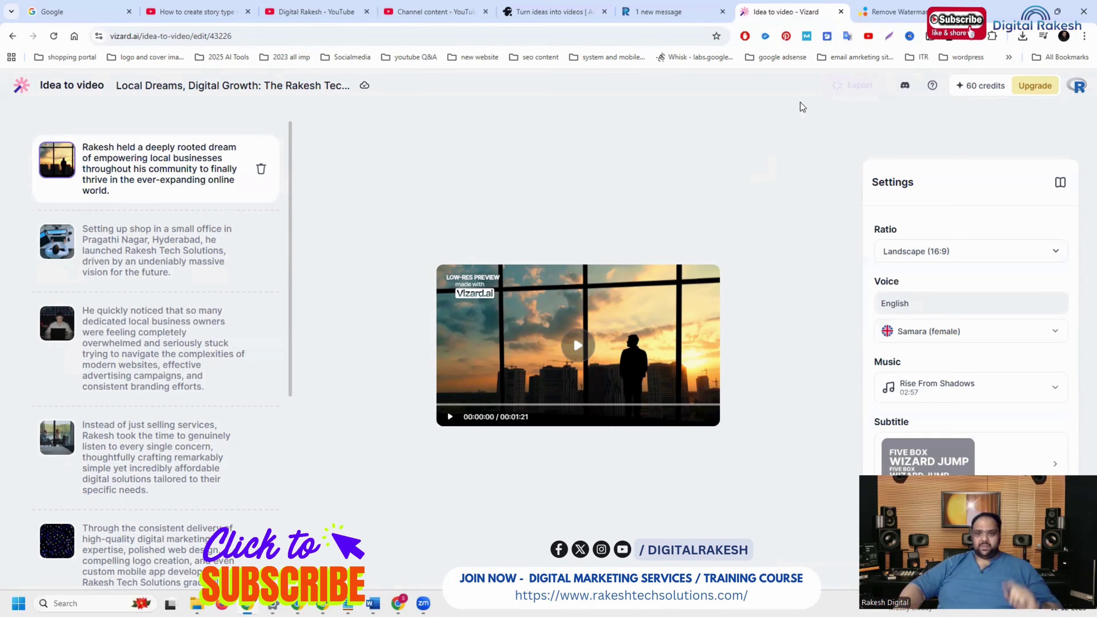
Browse the uploaded videos on the Digital Rakesh YouTube channel and return to the channel header.
{"action": "left_click", "coordinate": [318, 6]}
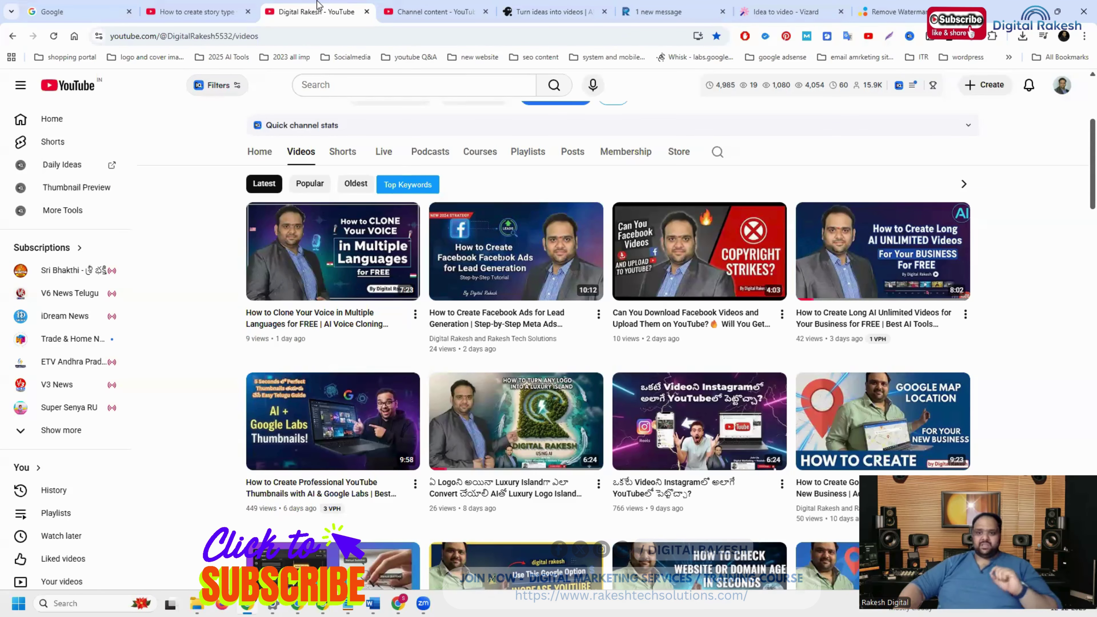
{"action": "scroll", "coordinate": [500, 217], "scroll_direction": "down", "scroll_amount": 10}
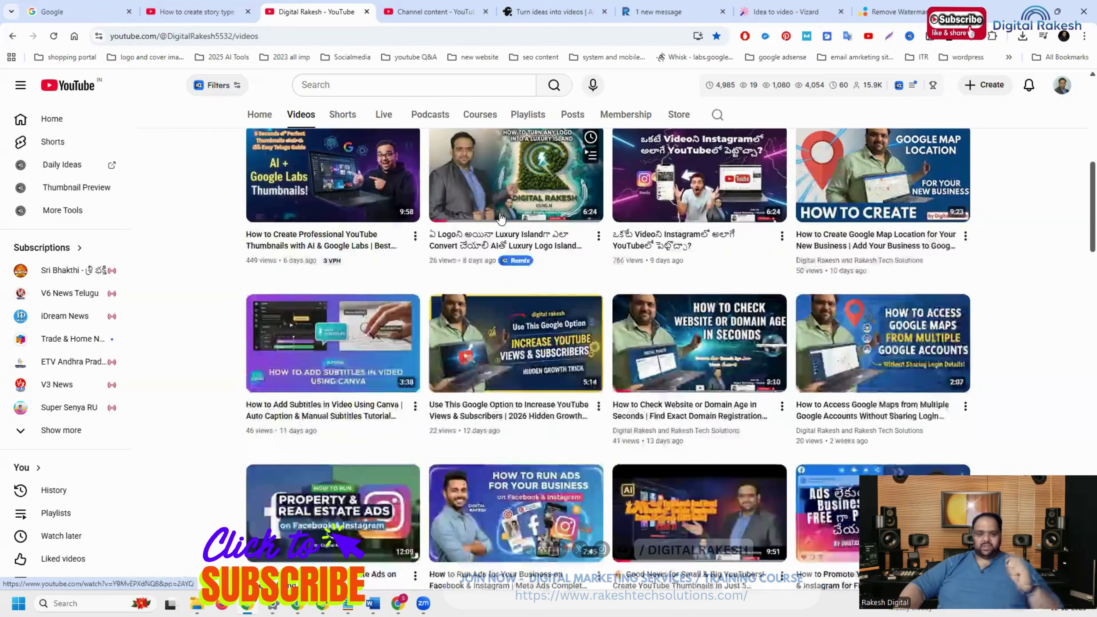
{"action": "scroll", "coordinate": [500, 218], "scroll_direction": "down", "scroll_amount": 1}
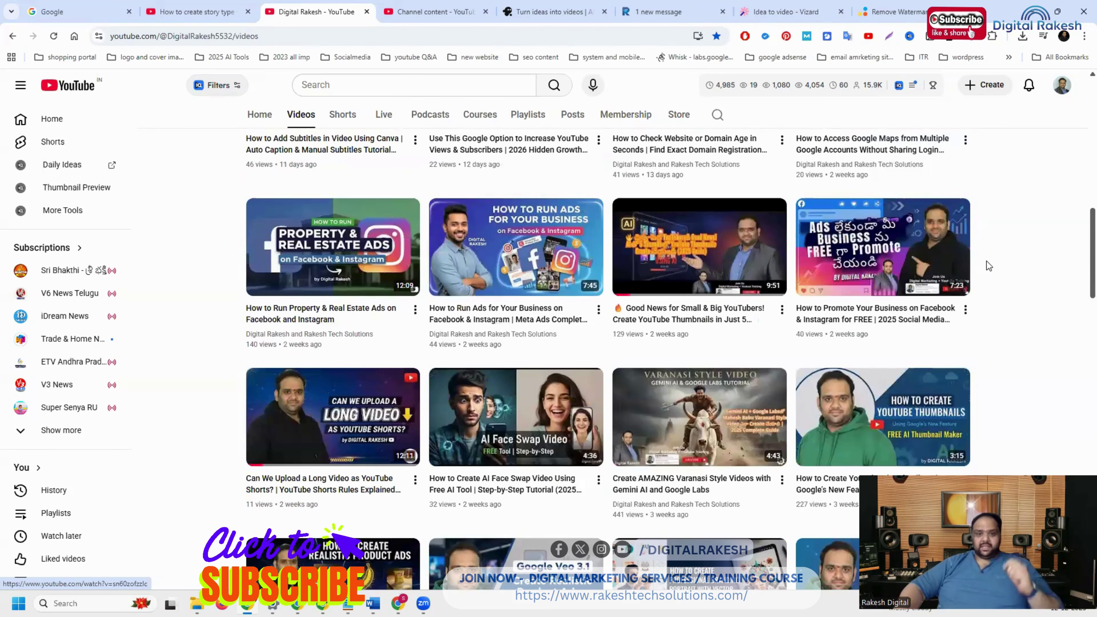
{"action": "scroll", "coordinate": [986, 261], "scroll_direction": "down", "scroll_amount": 4}
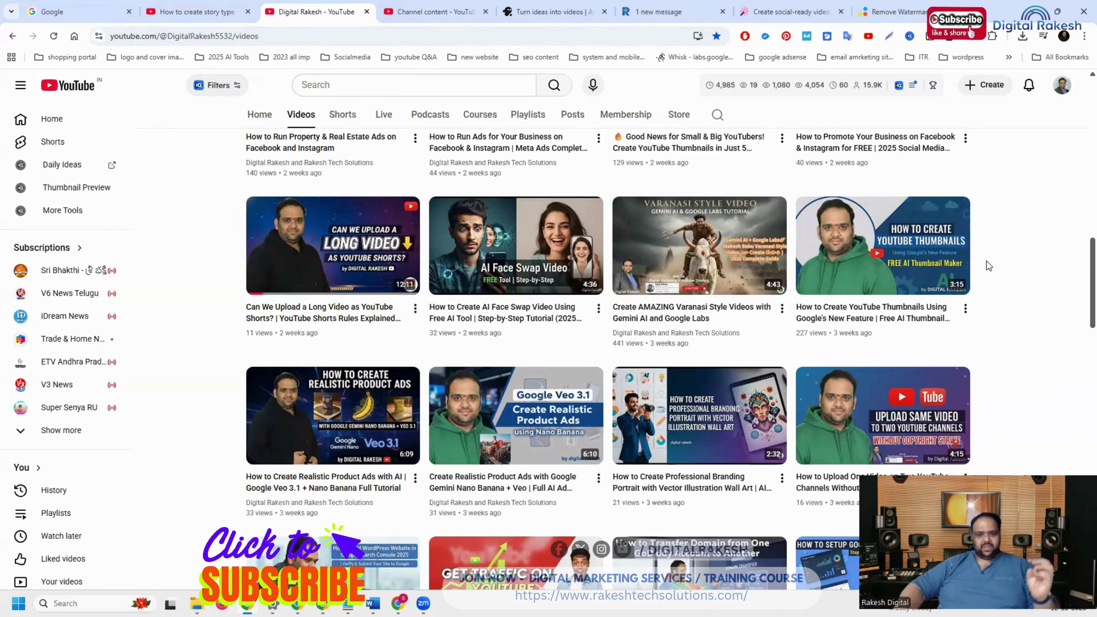
{"action": "scroll", "coordinate": [745, 182], "scroll_direction": "up", "scroll_amount": 6}
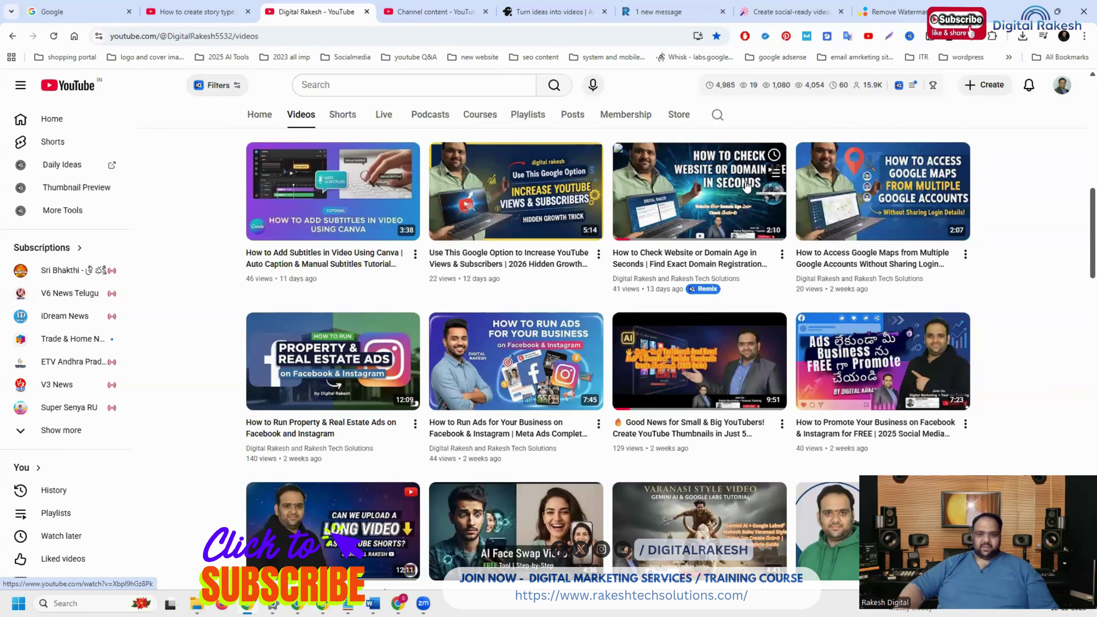
{"action": "scroll", "coordinate": [746, 185], "scroll_direction": "up", "scroll_amount": 4}
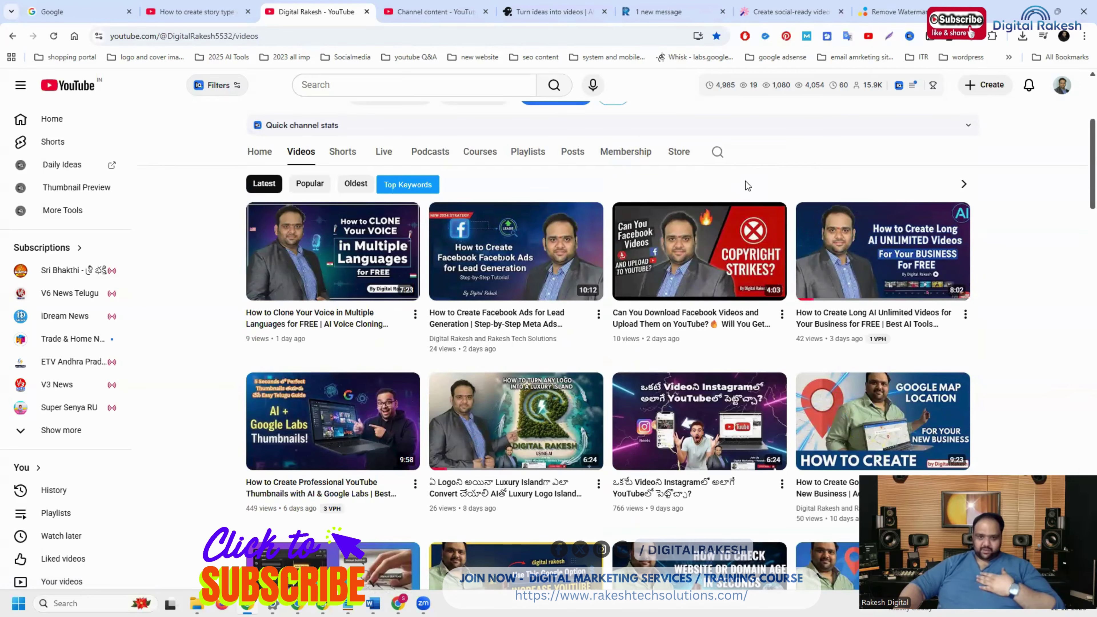
{"action": "scroll", "coordinate": [745, 181], "scroll_direction": "up", "scroll_amount": 4}
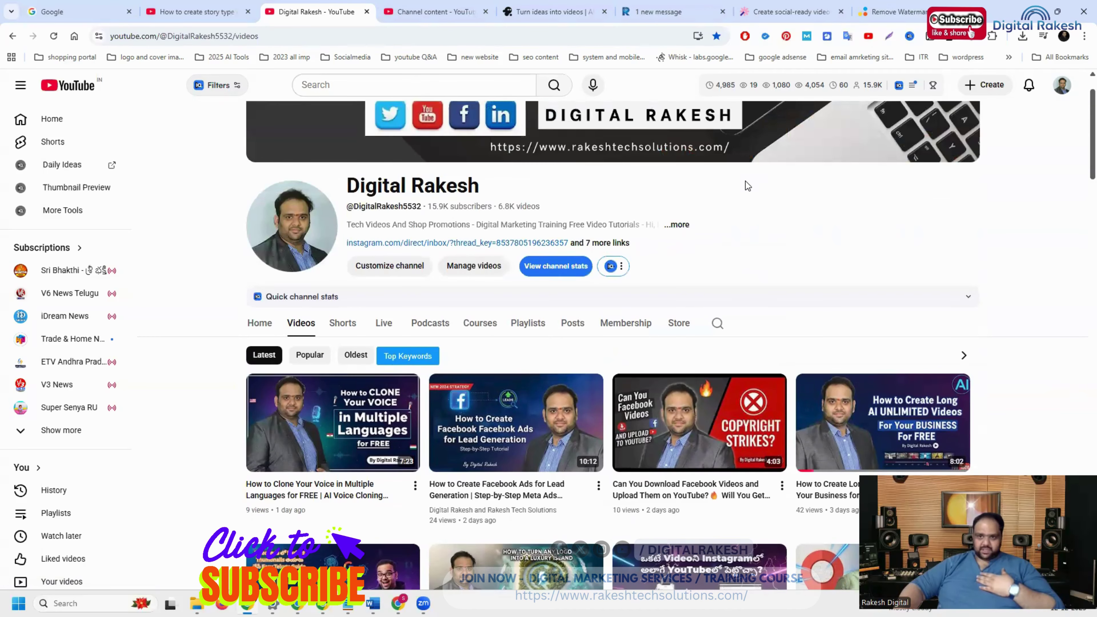
Check the invideo generation and Vizard export progress, and revisit the 123apps logo removal page and the YouTube channel.
{"action": "left_click", "coordinate": [522, 22]}
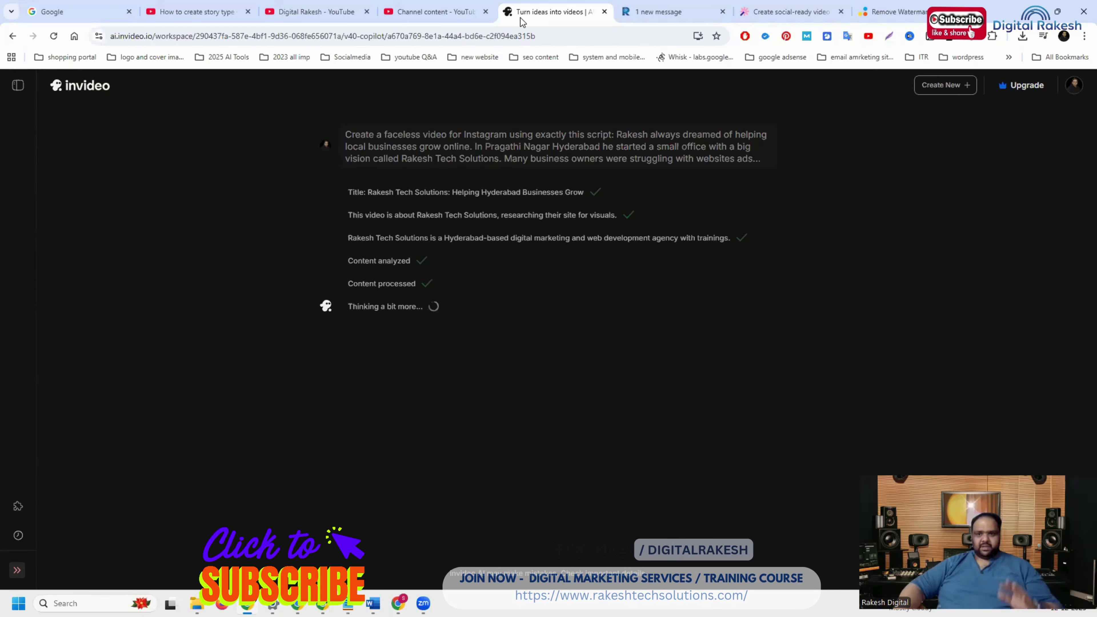
{"action": "left_click", "coordinate": [797, 18]}
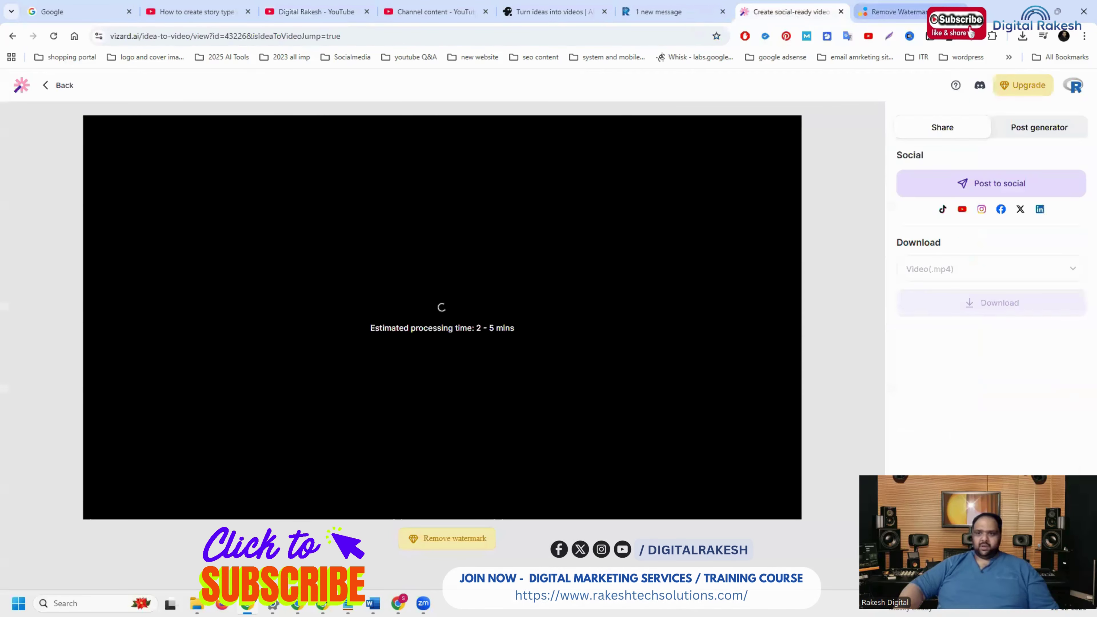
{"action": "left_click", "coordinate": [893, 12]}
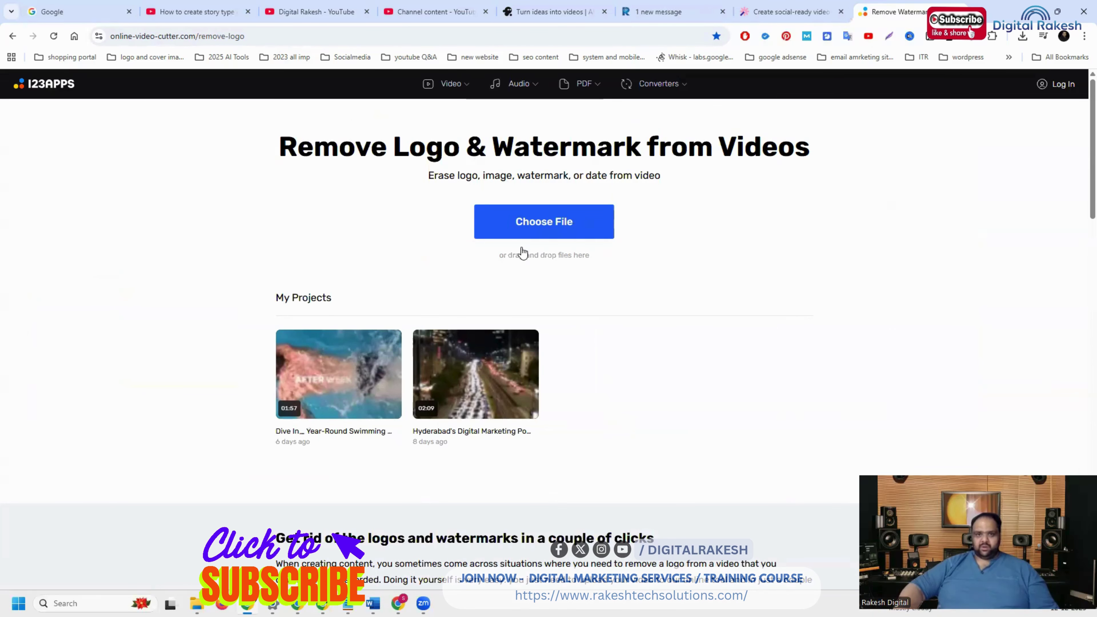
{"action": "left_click", "coordinate": [288, 16]}
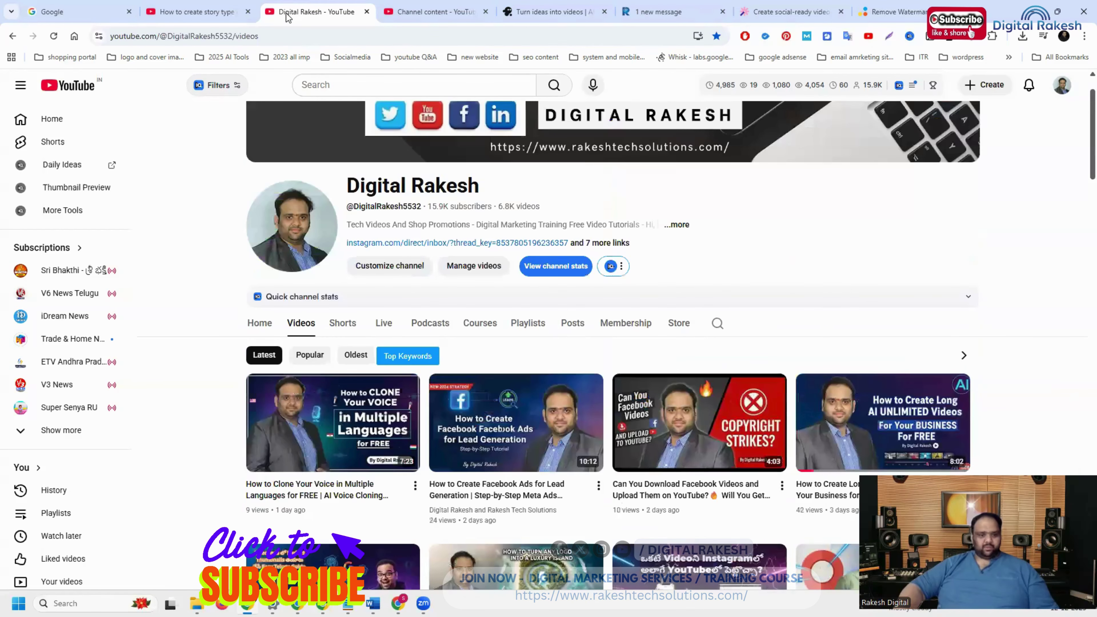